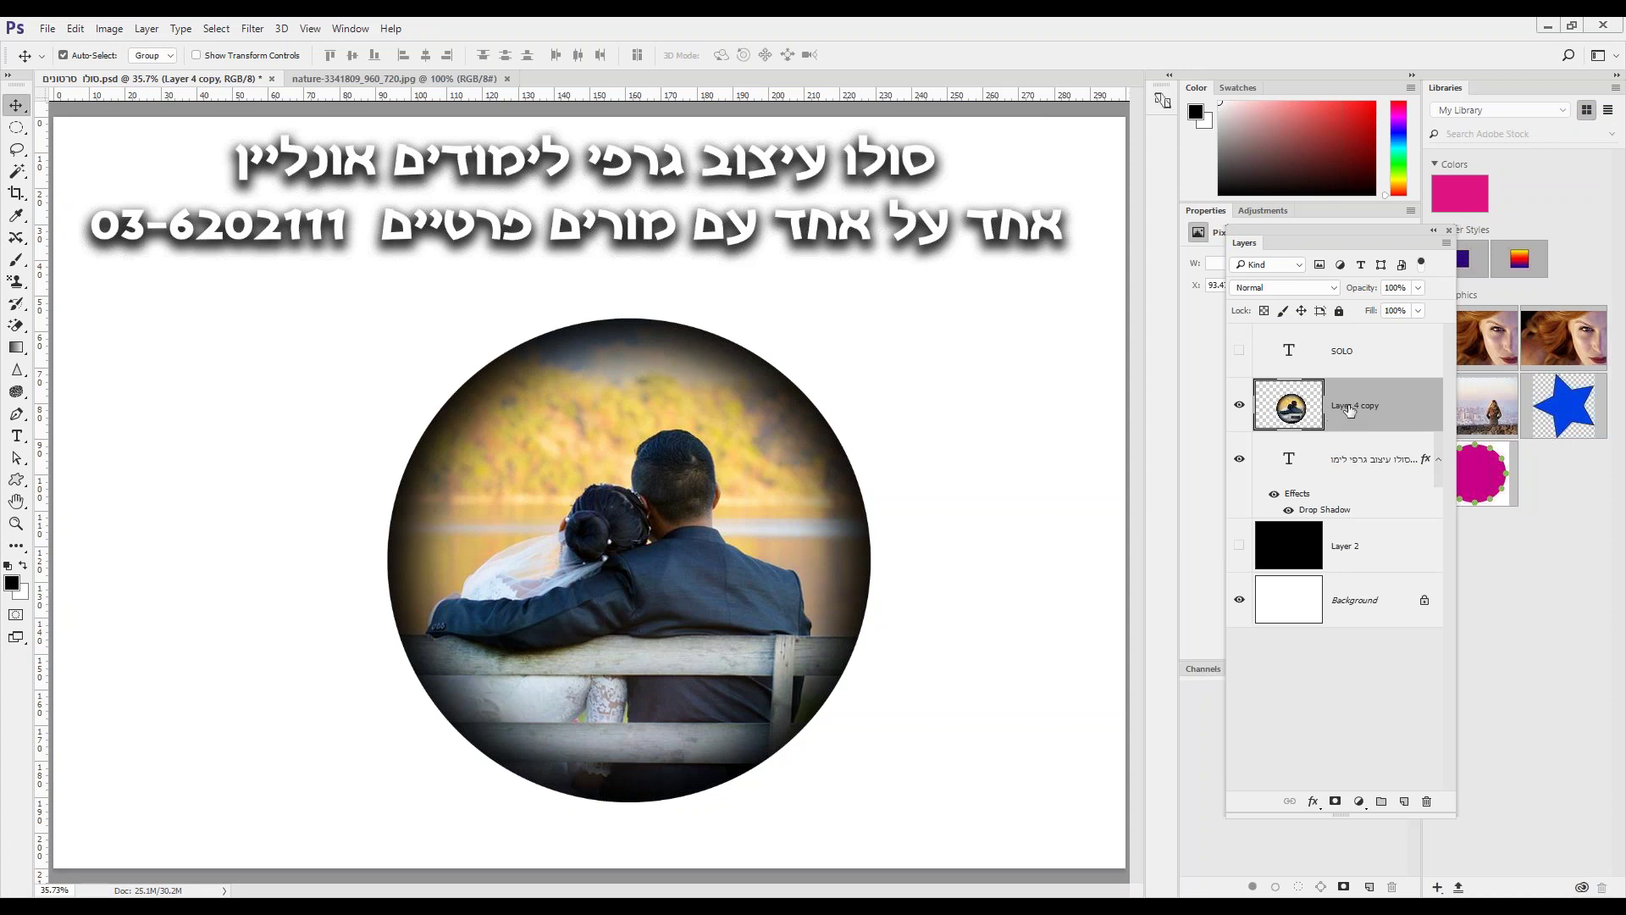
Delete the circular couple picture layer and copy the photo from nature-3341809_960_720.jpg into the heading document.
key(Delete)
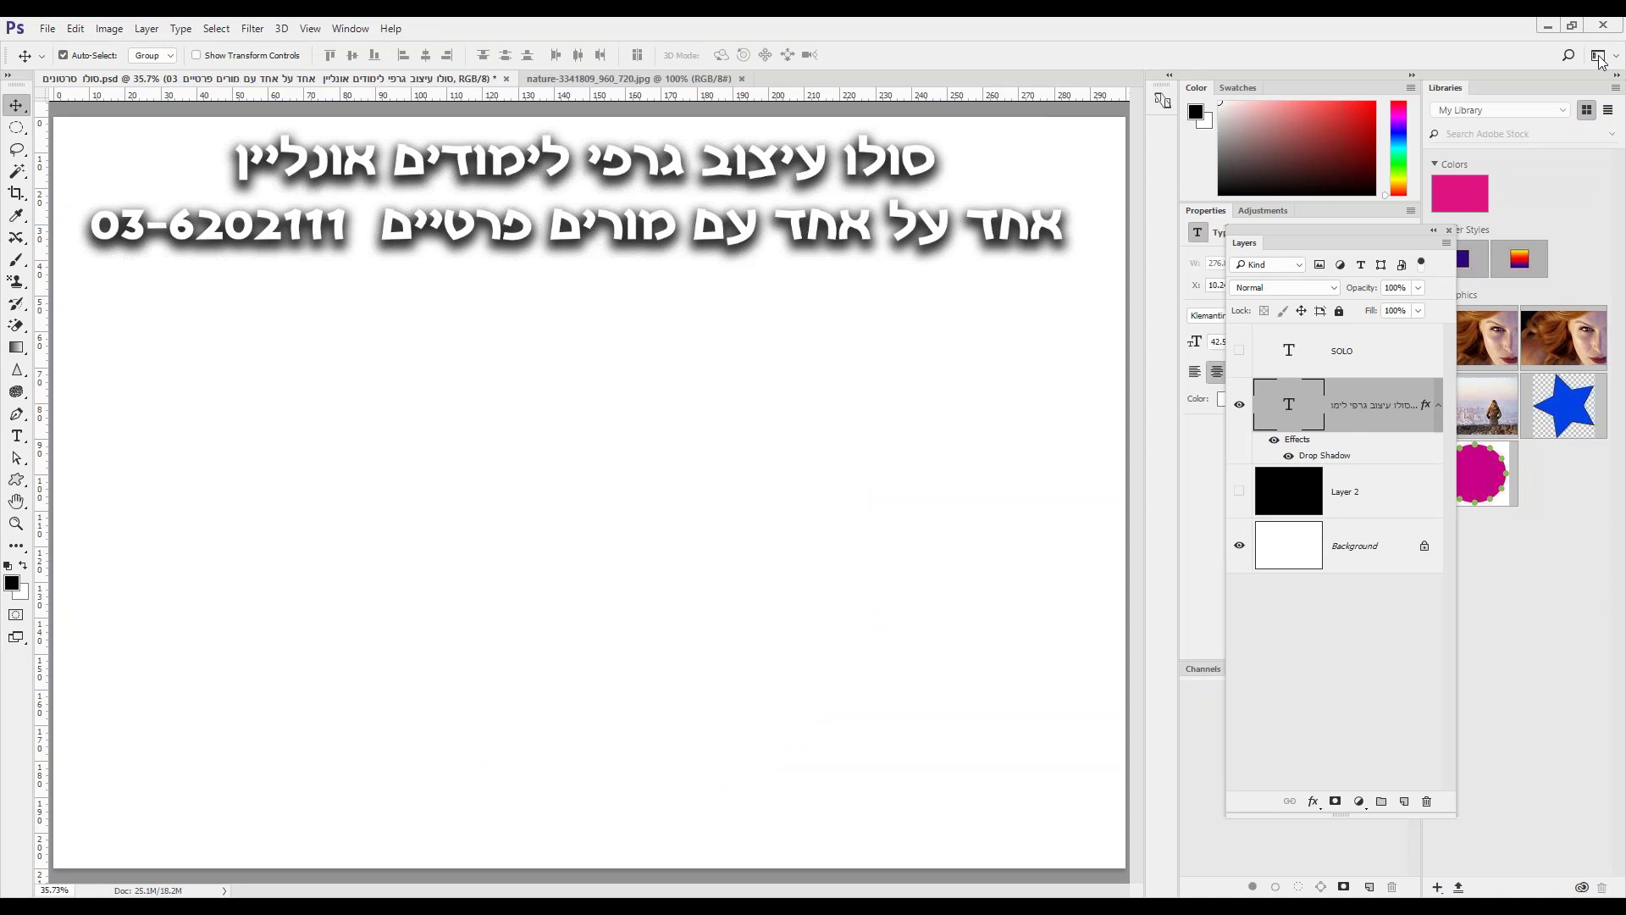
click(669, 79)
drag(699, 590, 378, 465)
Enlarge the couple photo to fill most of the area beneath the heading and shift it slightly upward.
key(ctrl+t)
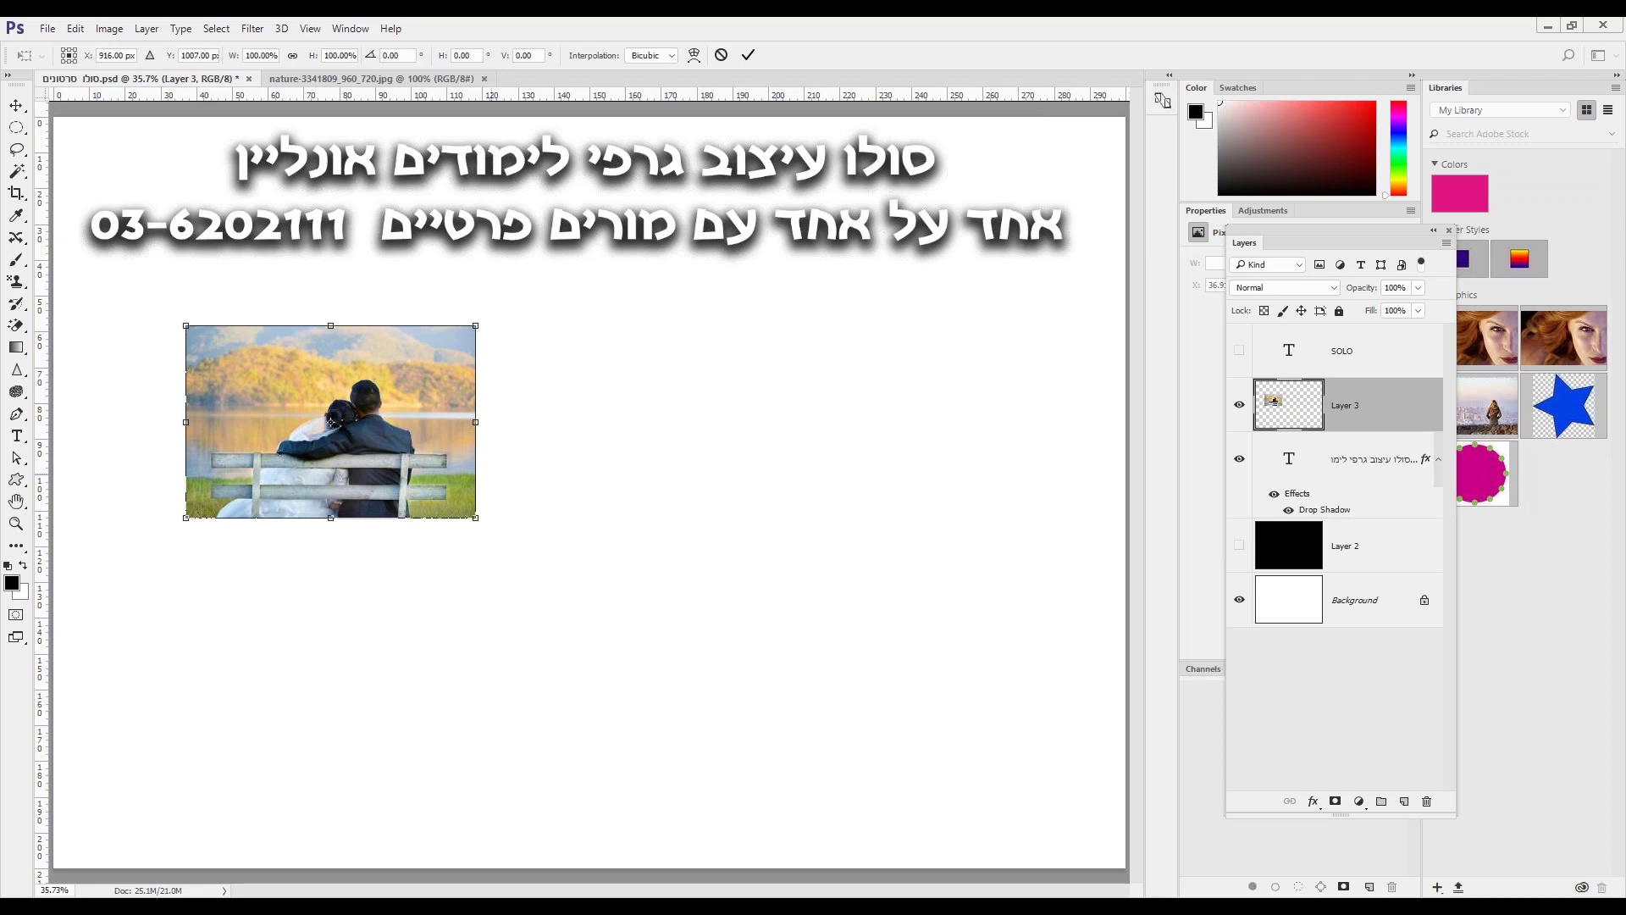
drag(475, 517, 1019, 843)
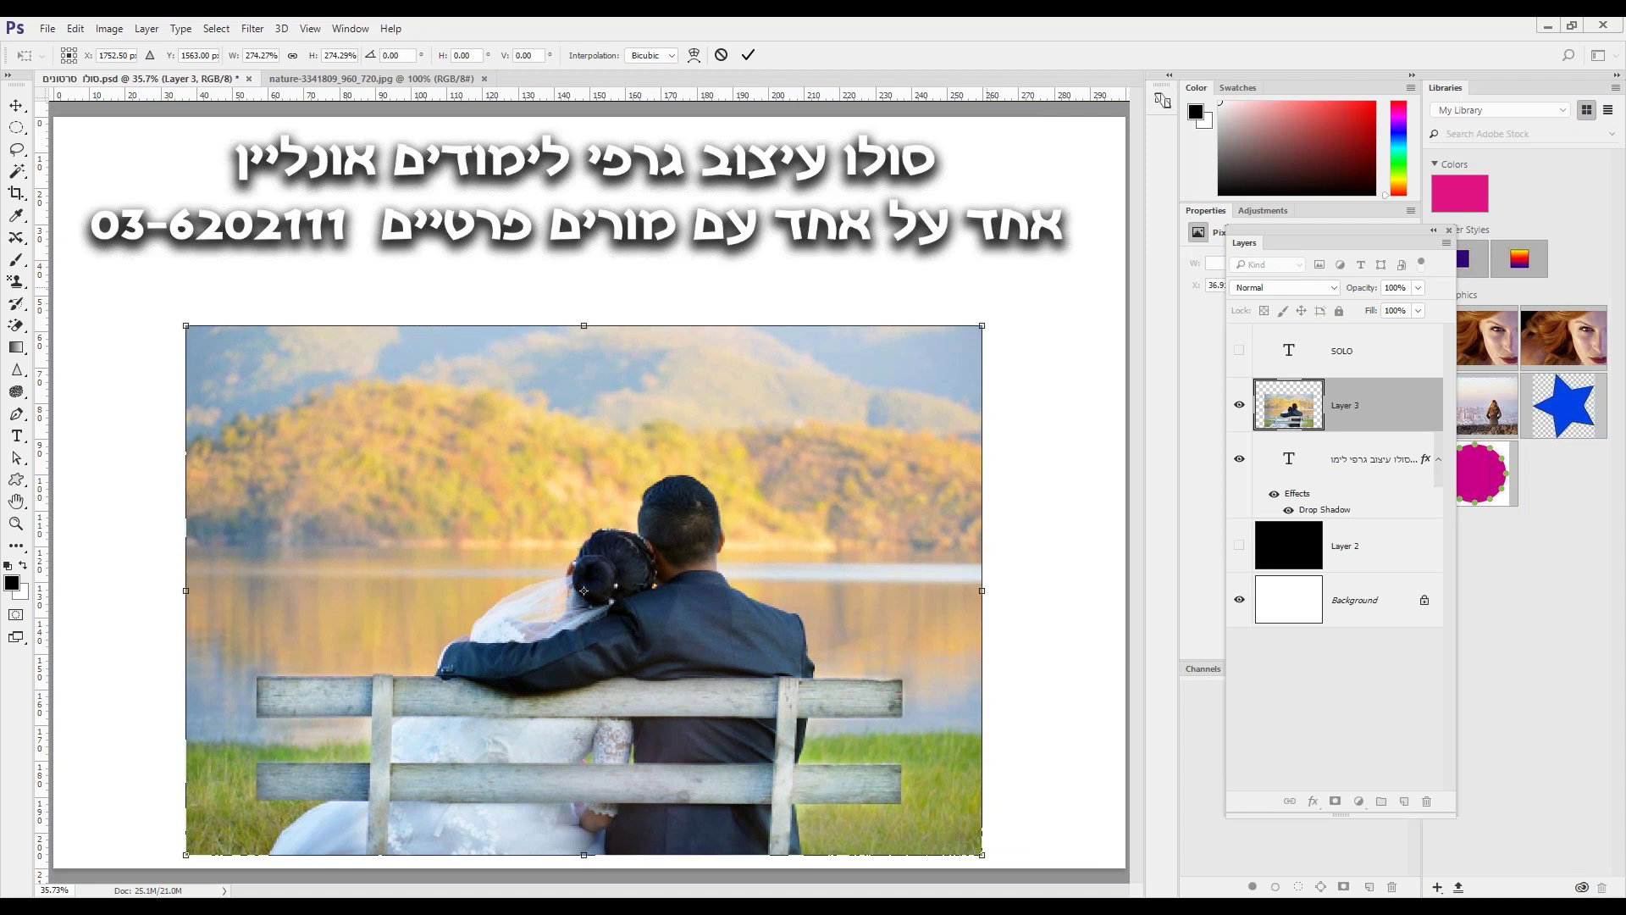
drag(983, 325, 1002, 311)
key(Return)
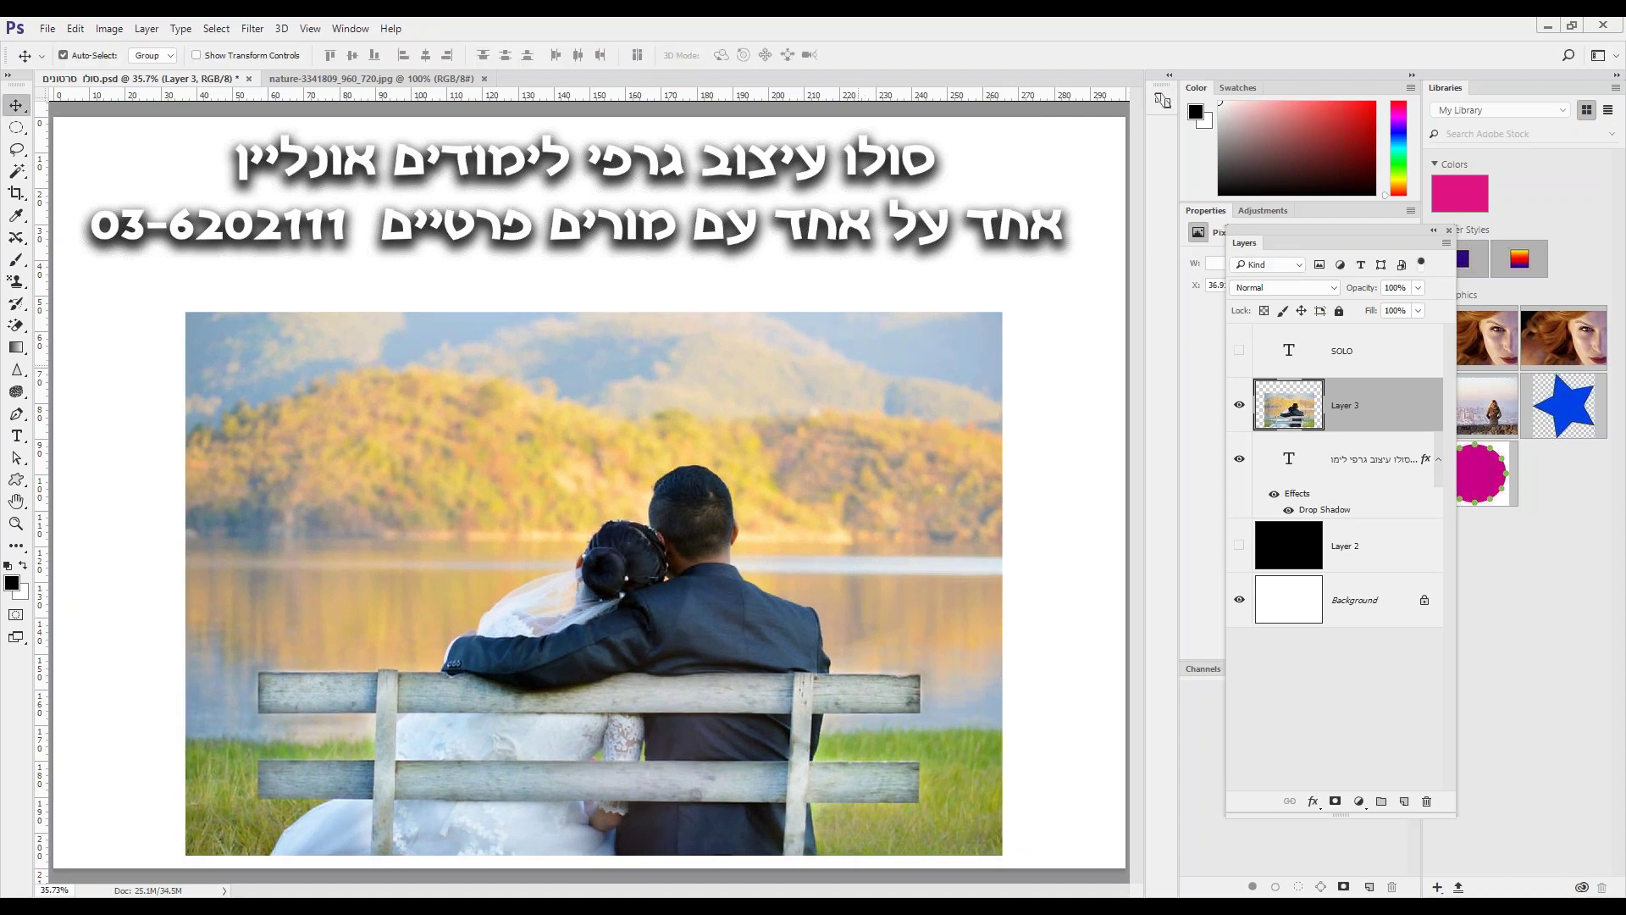
drag(779, 426, 780, 415)
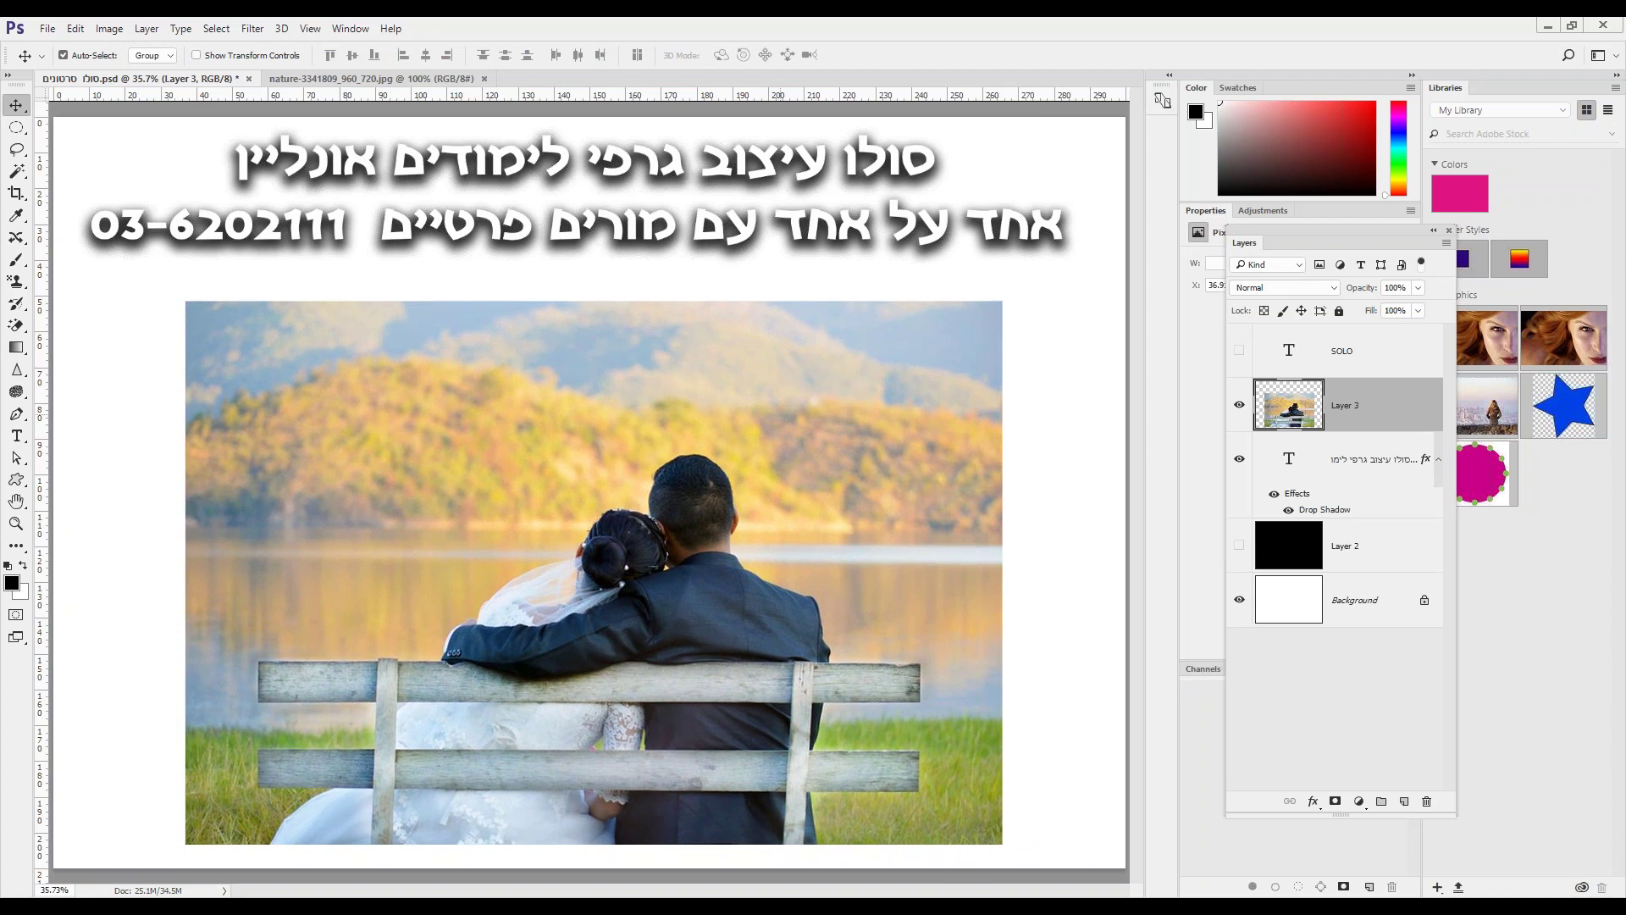
Draw a circular selection around the couple with the Elliptical Marquee tool and invert the selection.
click(16, 127)
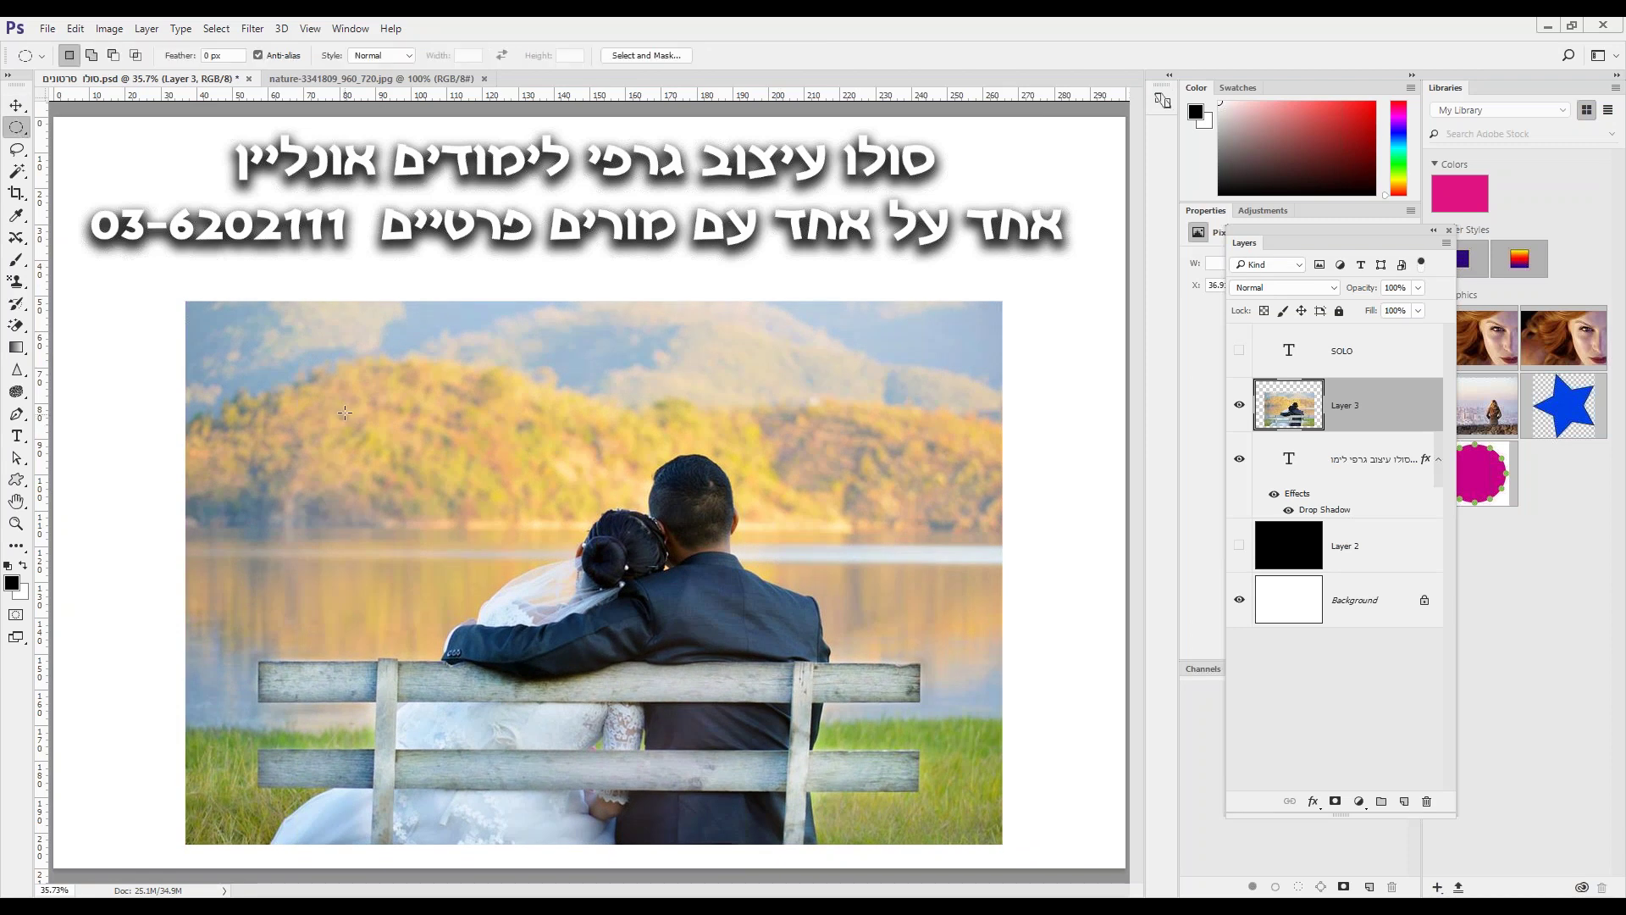
drag(355, 344, 835, 825)
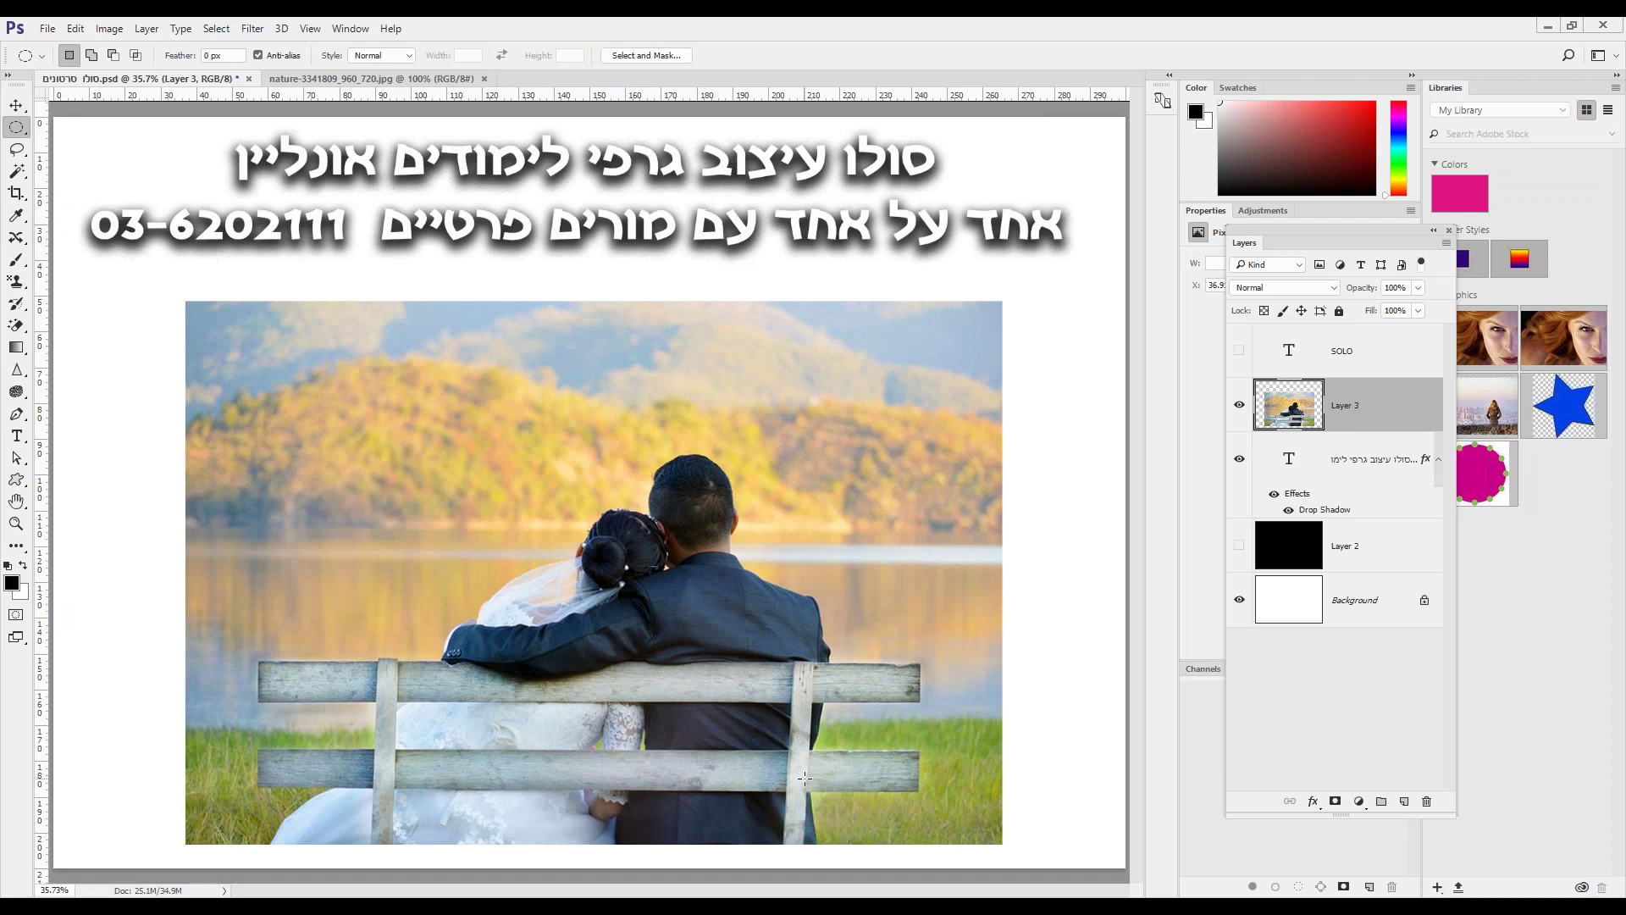
right_click(642, 434)
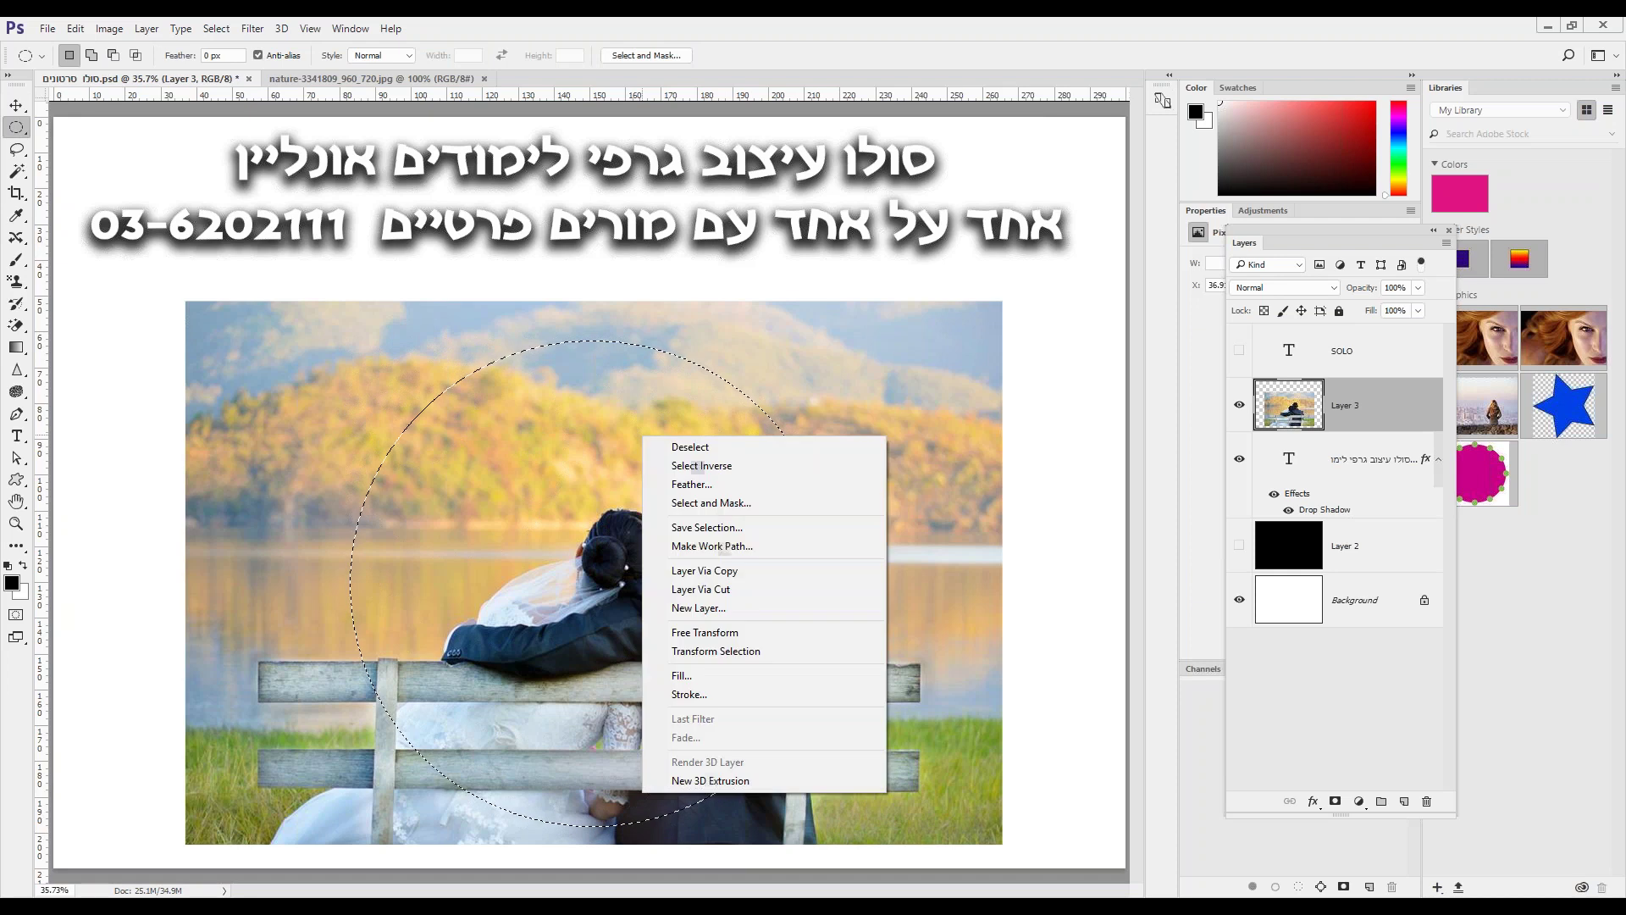
click(708, 467)
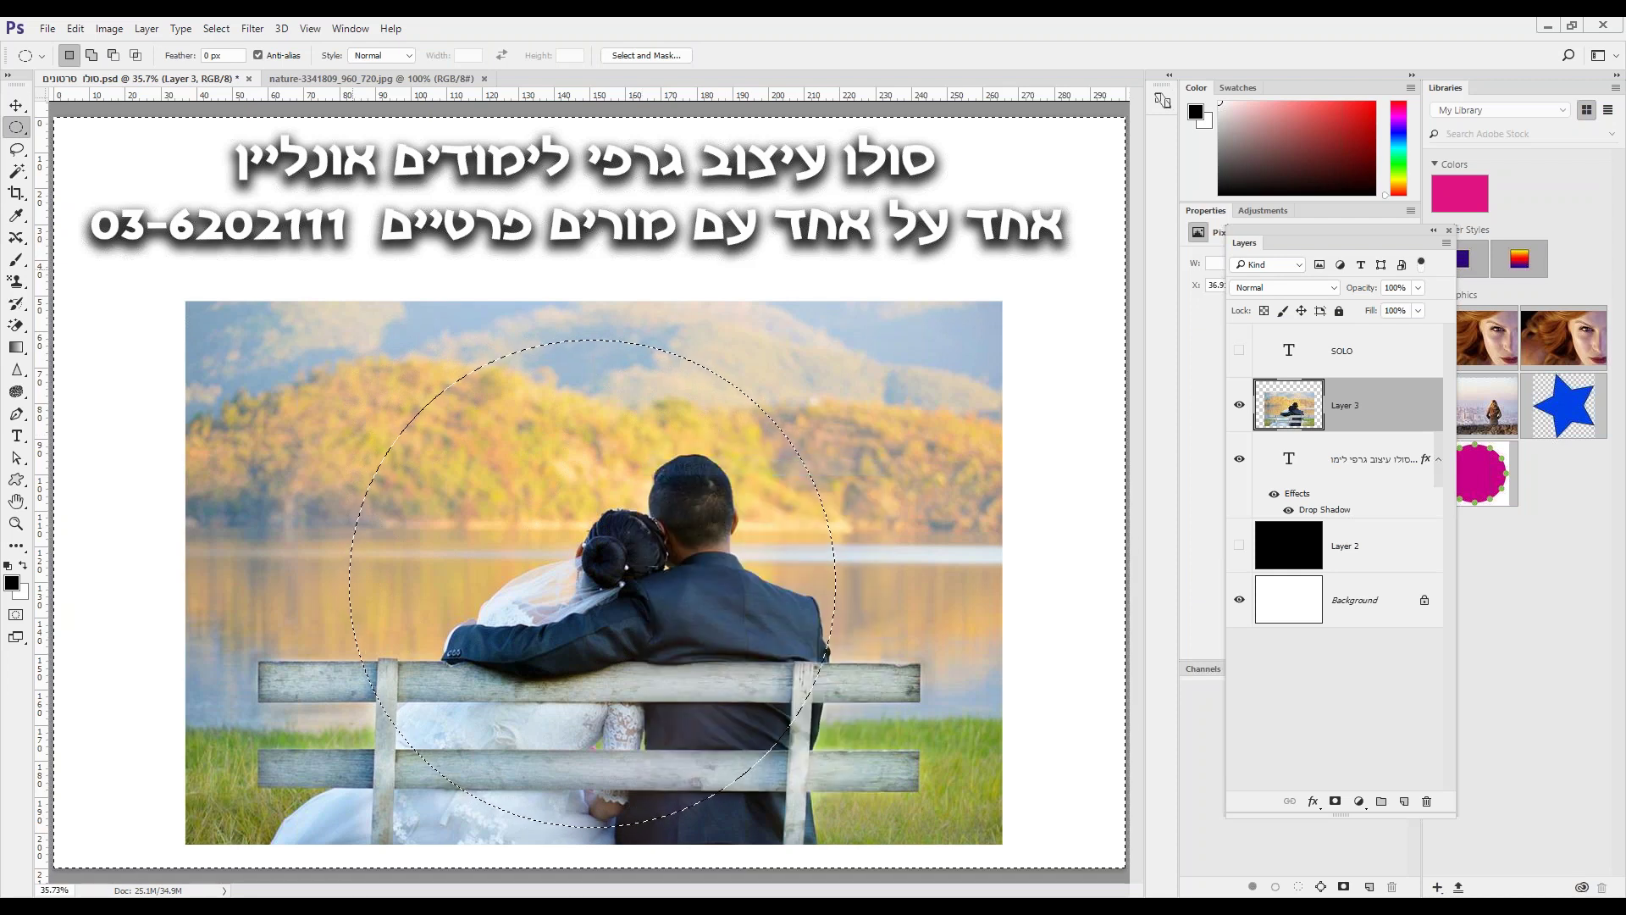
click(17, 127)
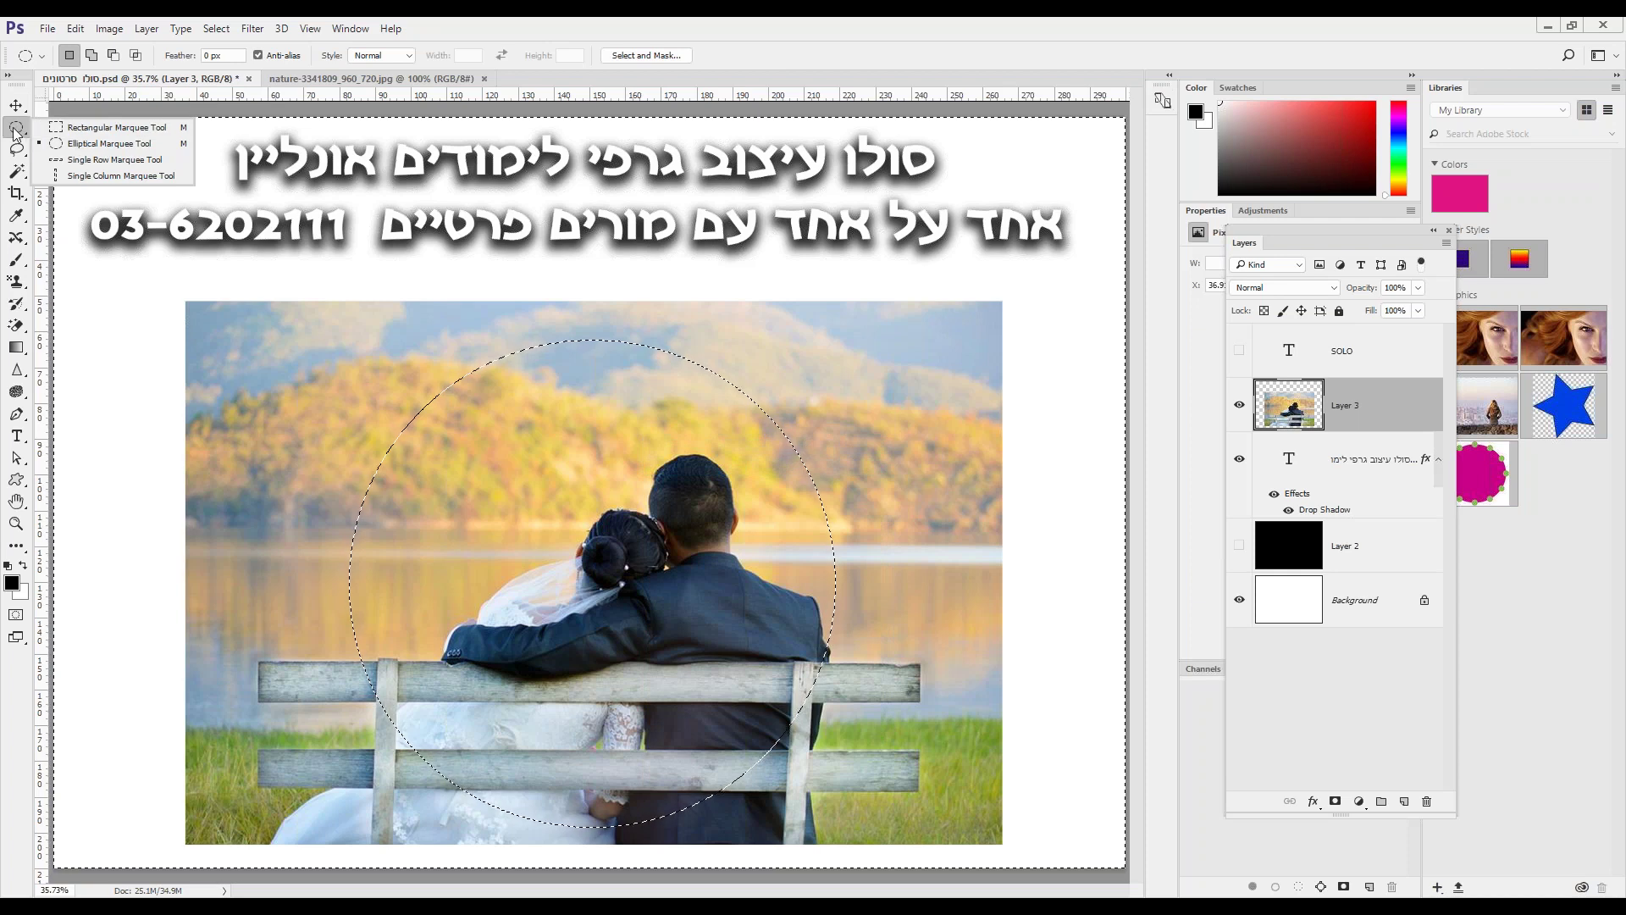
click(85, 138)
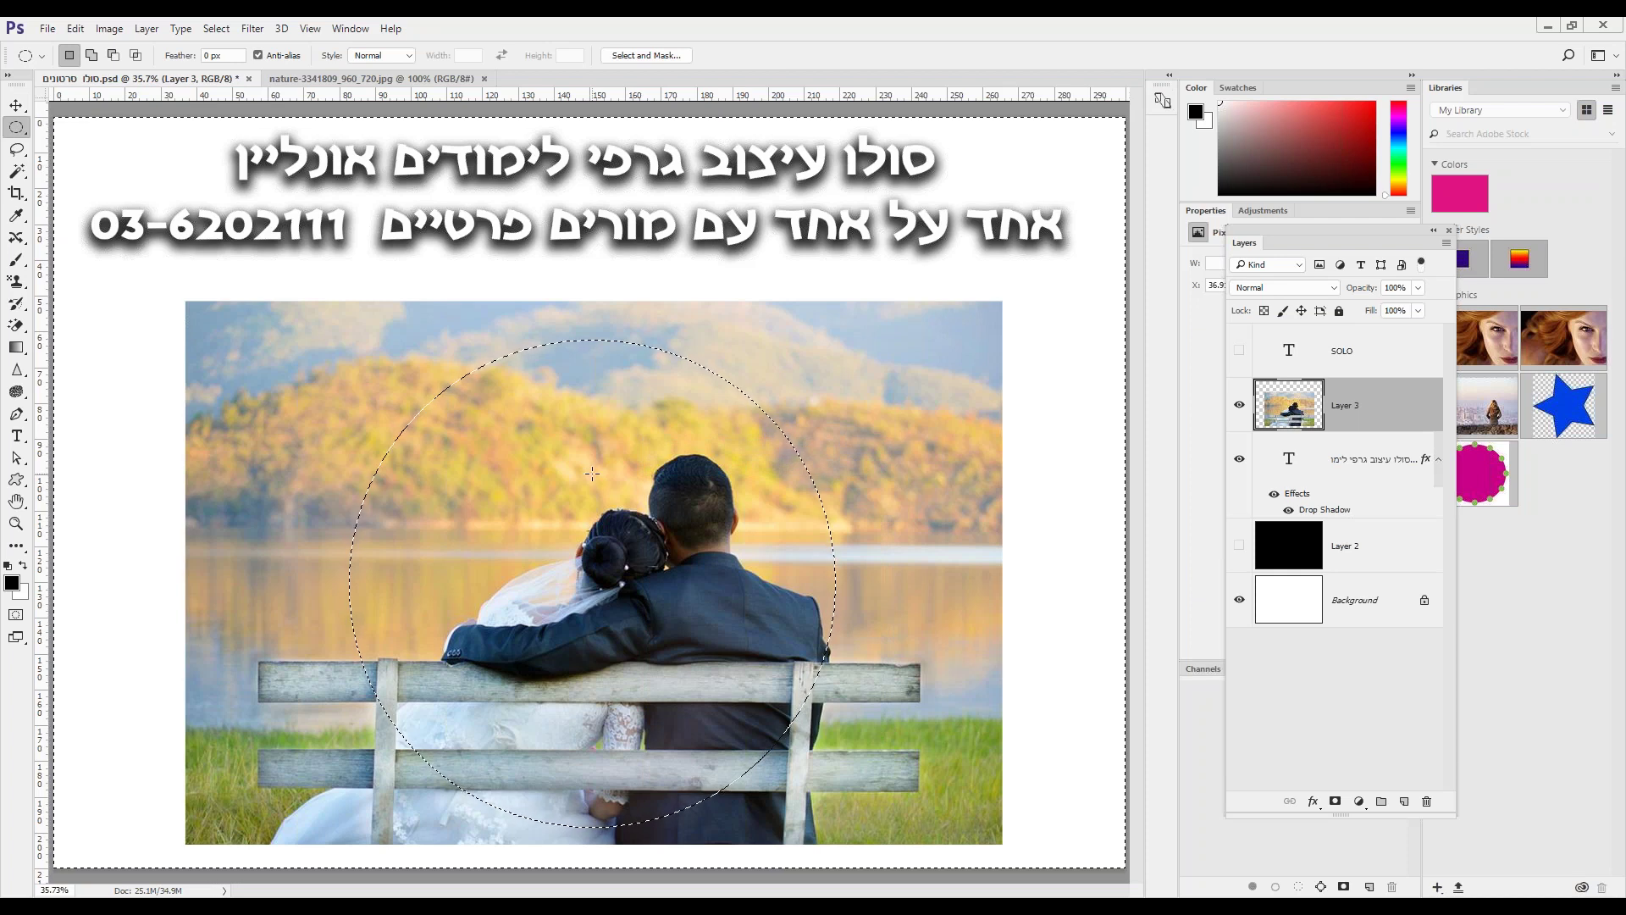
Delete the photo area outside the circle and clear the selection.
key(Delete)
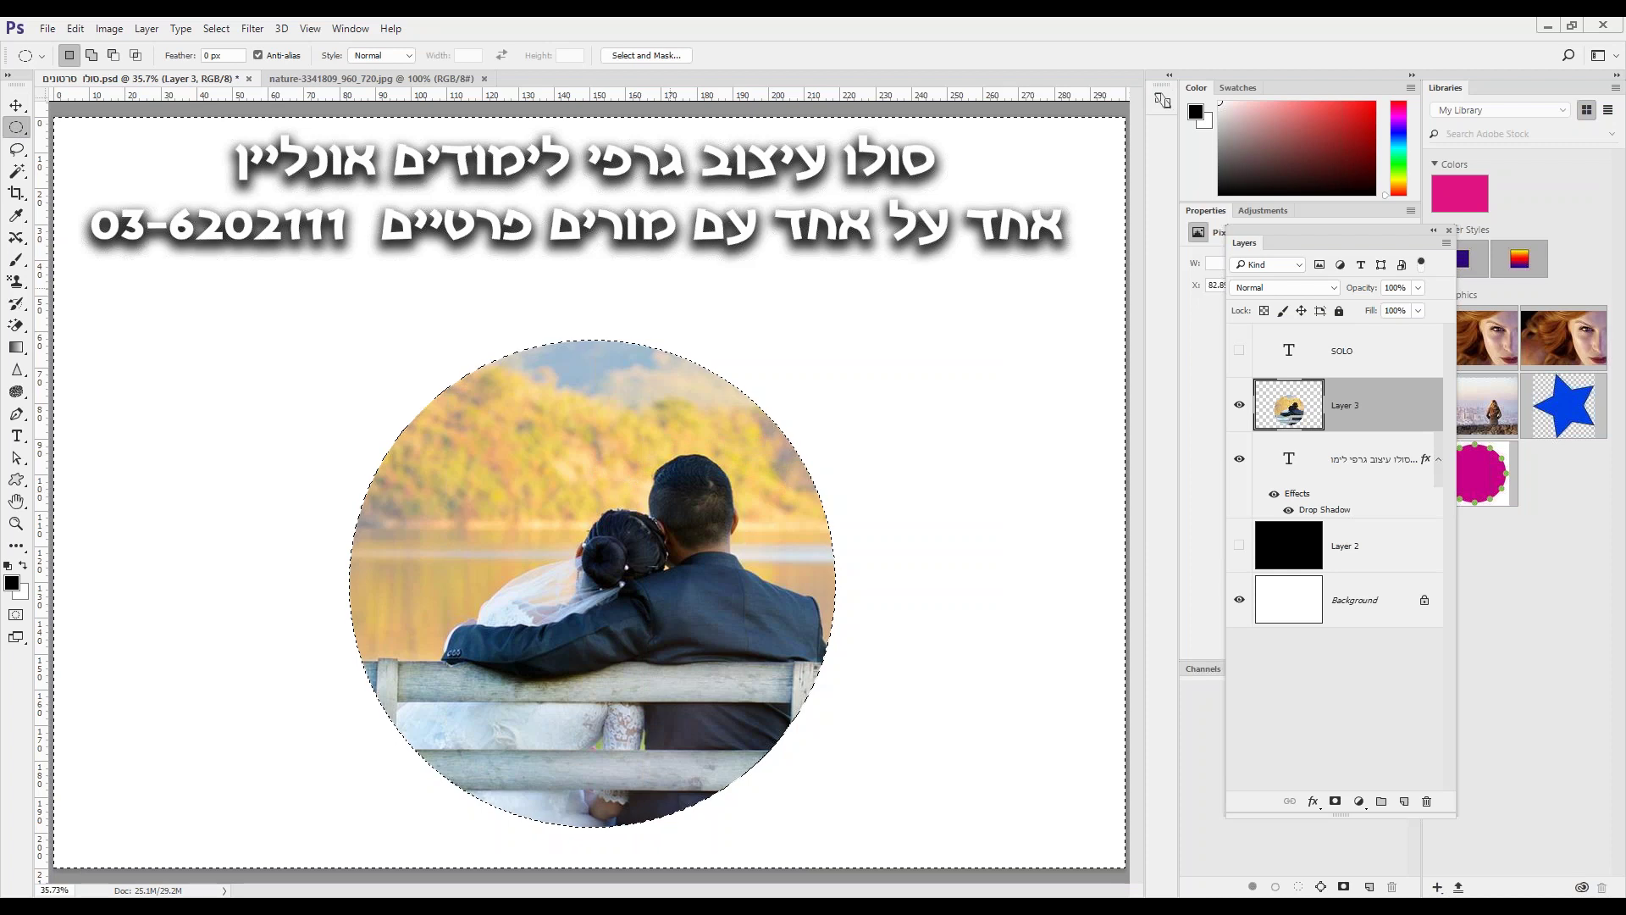
click(216, 28)
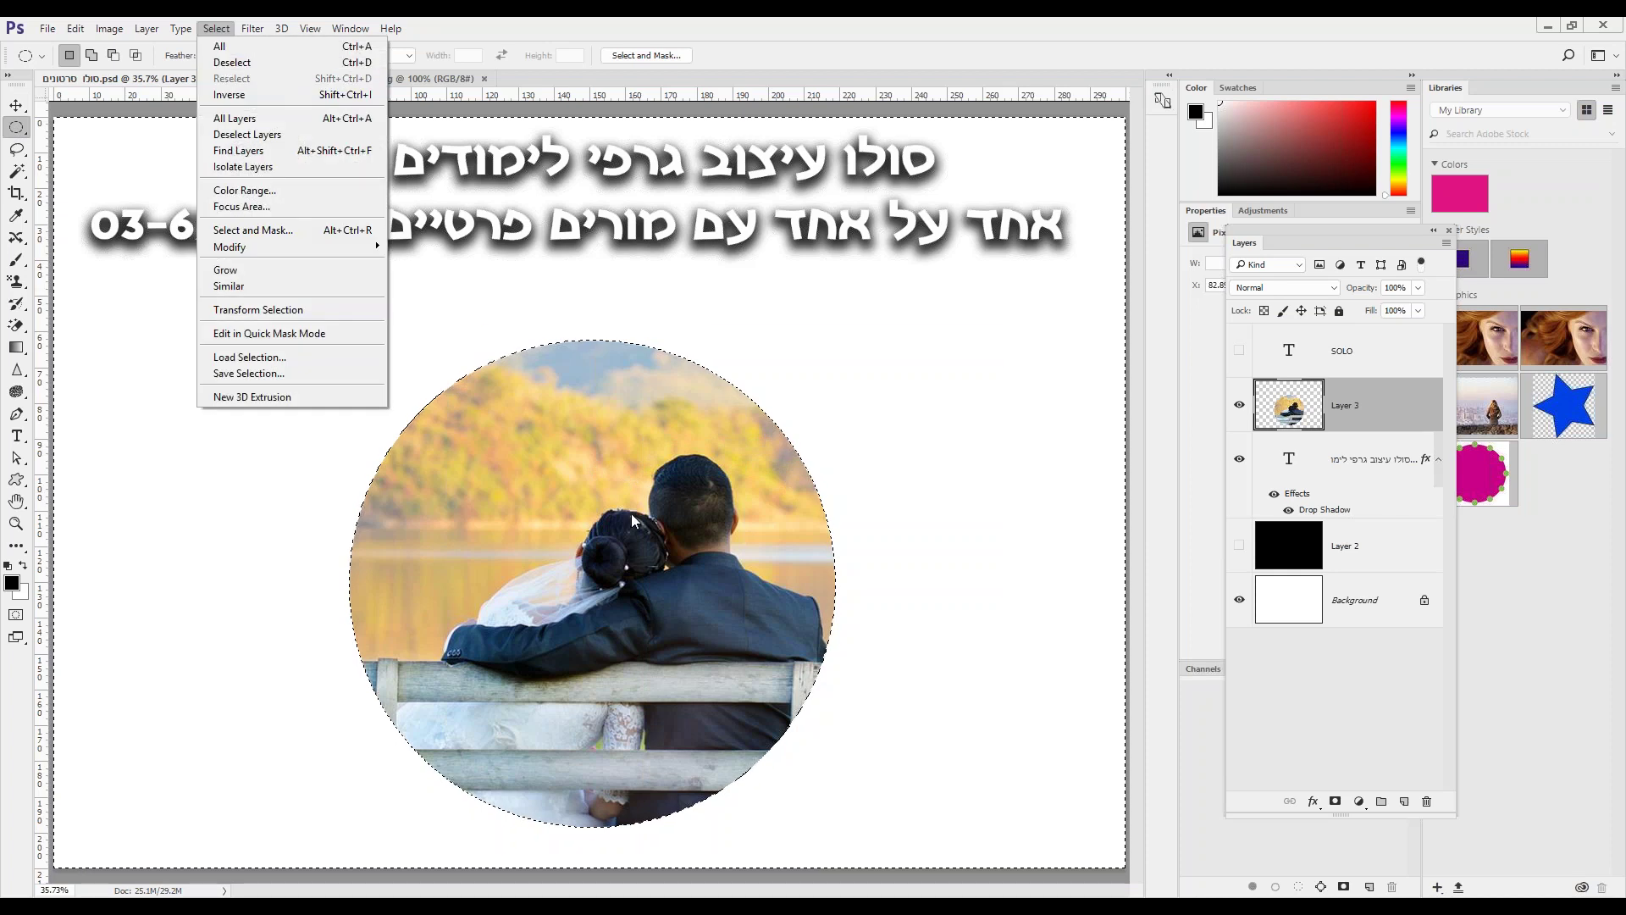
right_click(632, 469)
right_click(633, 470)
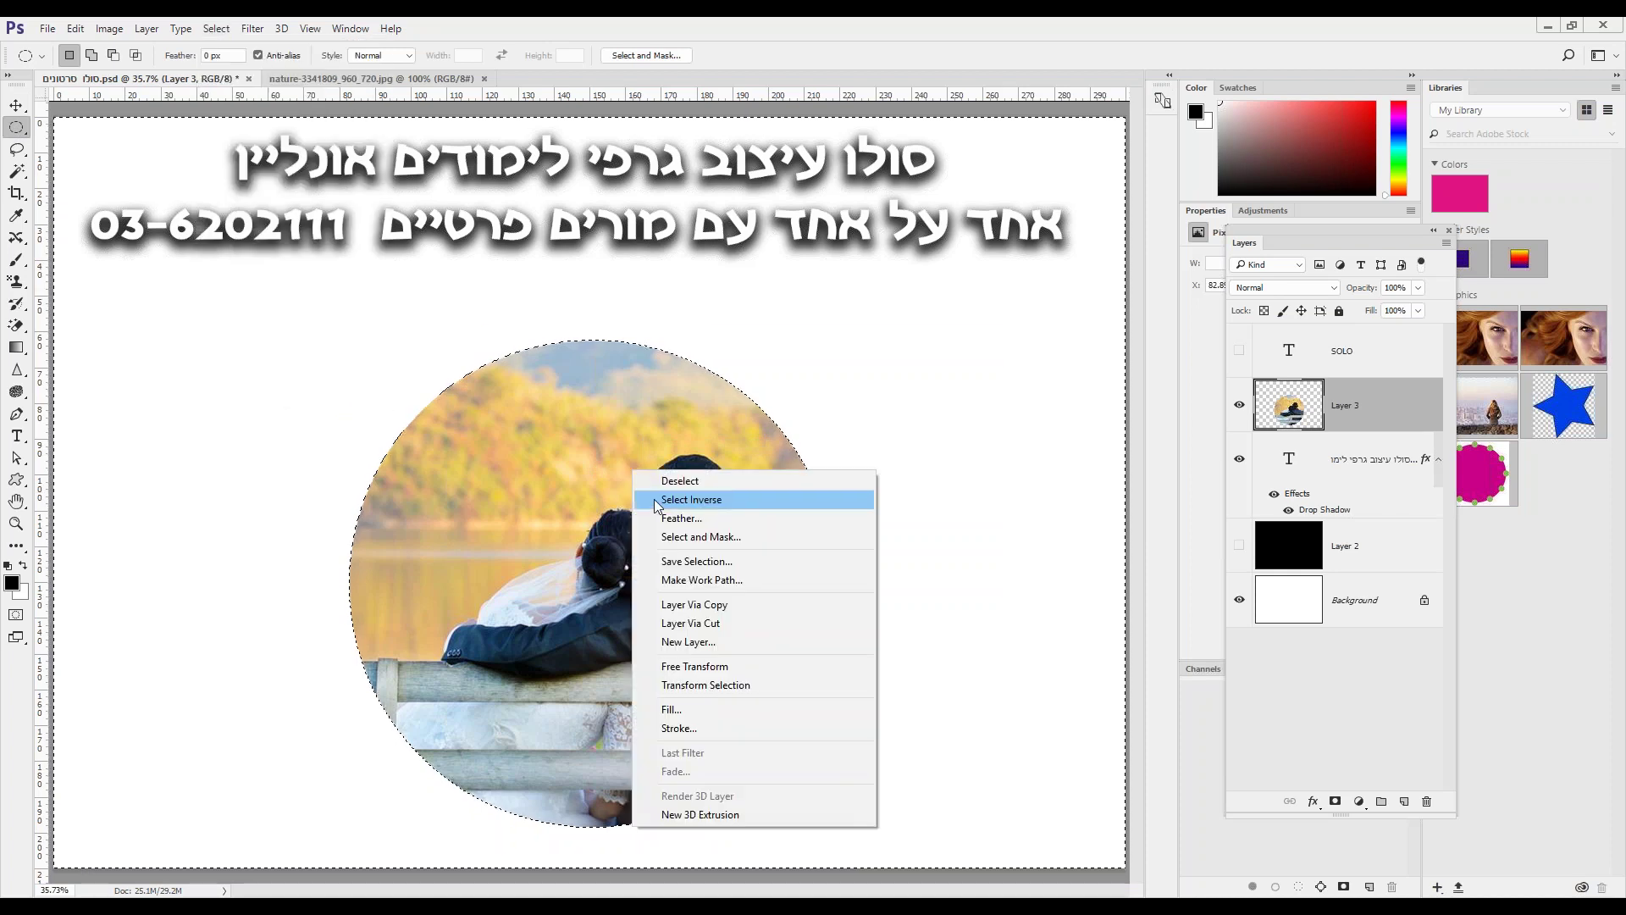
click(675, 484)
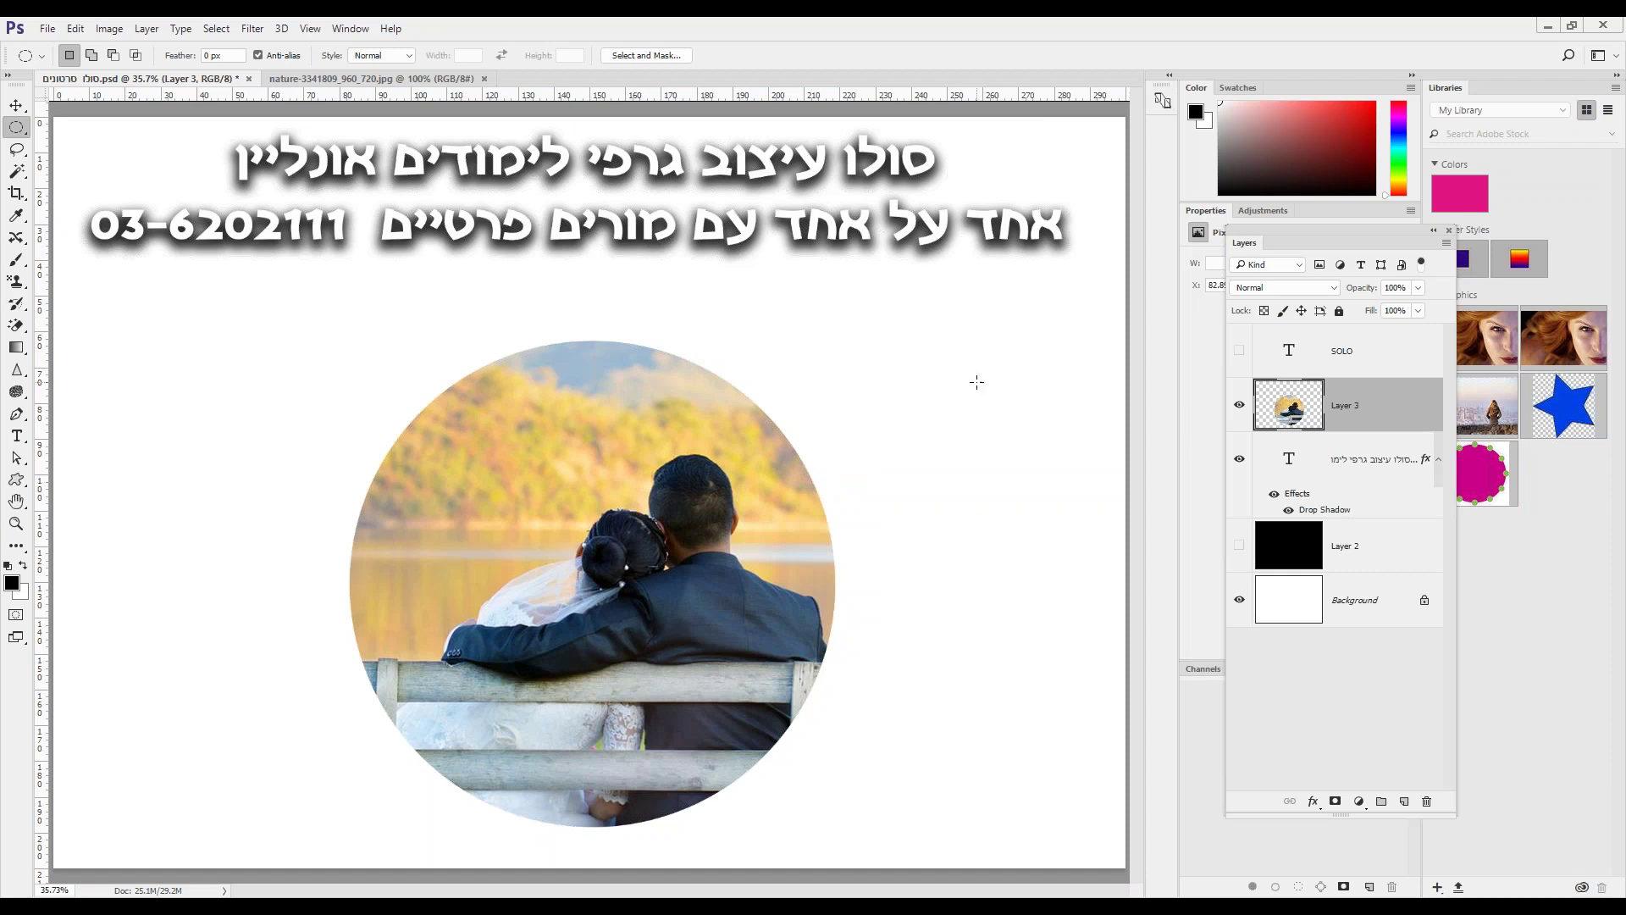
Load the circular photo's outline as a selection and fill it with black at 100% opacity on a new layer.
ctrl+click(1277, 405)
click(1405, 802)
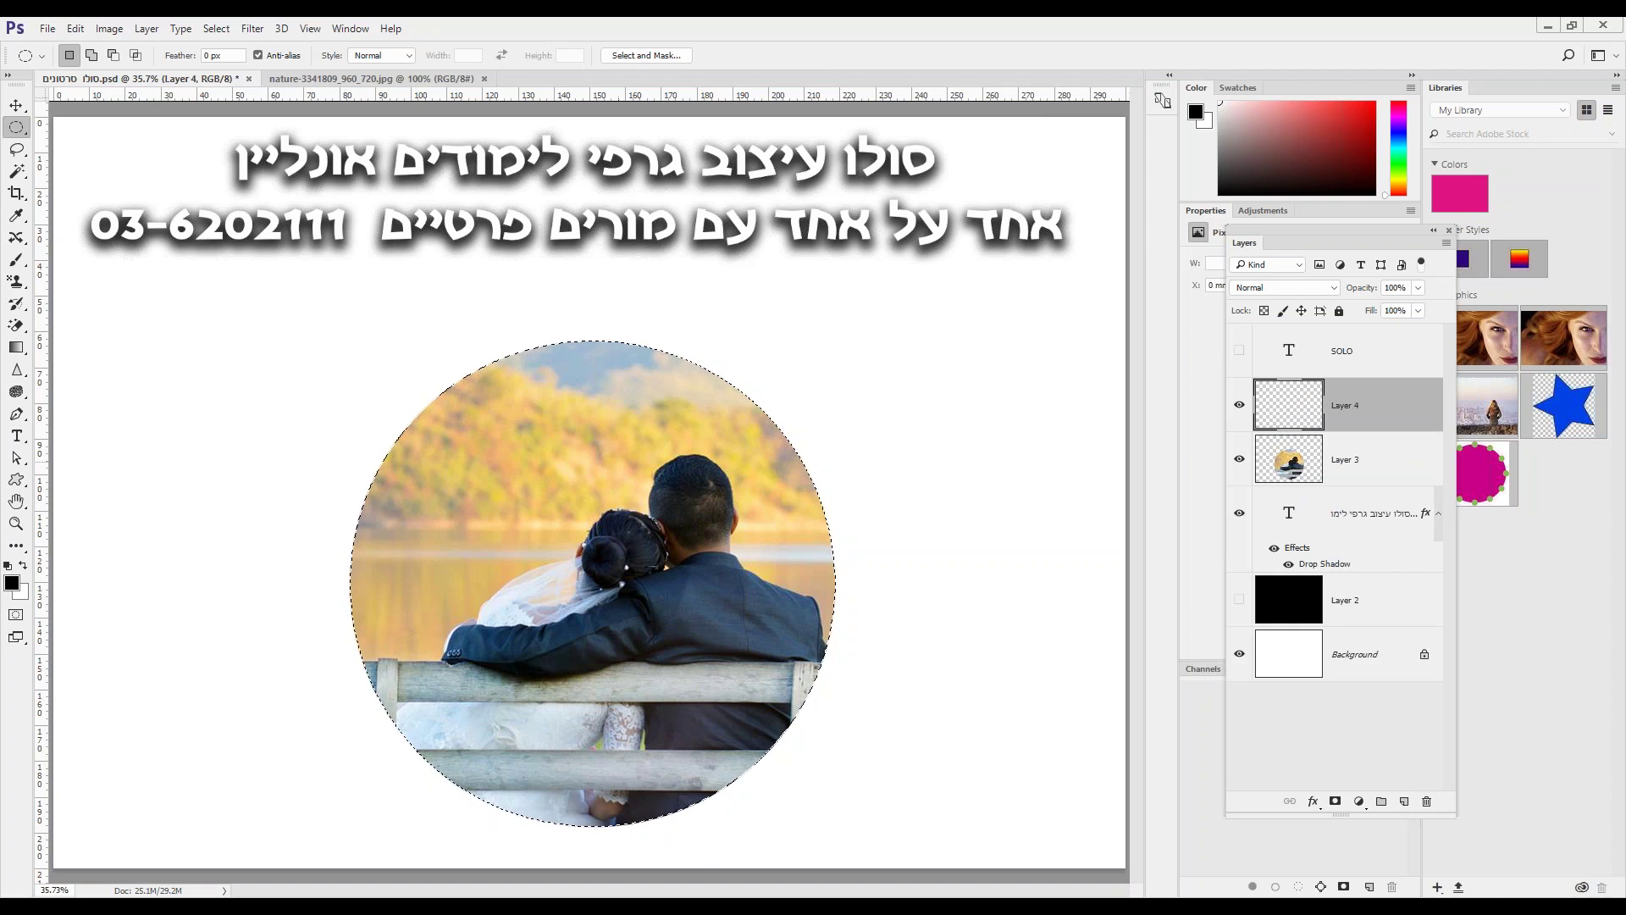
right_click(557, 444)
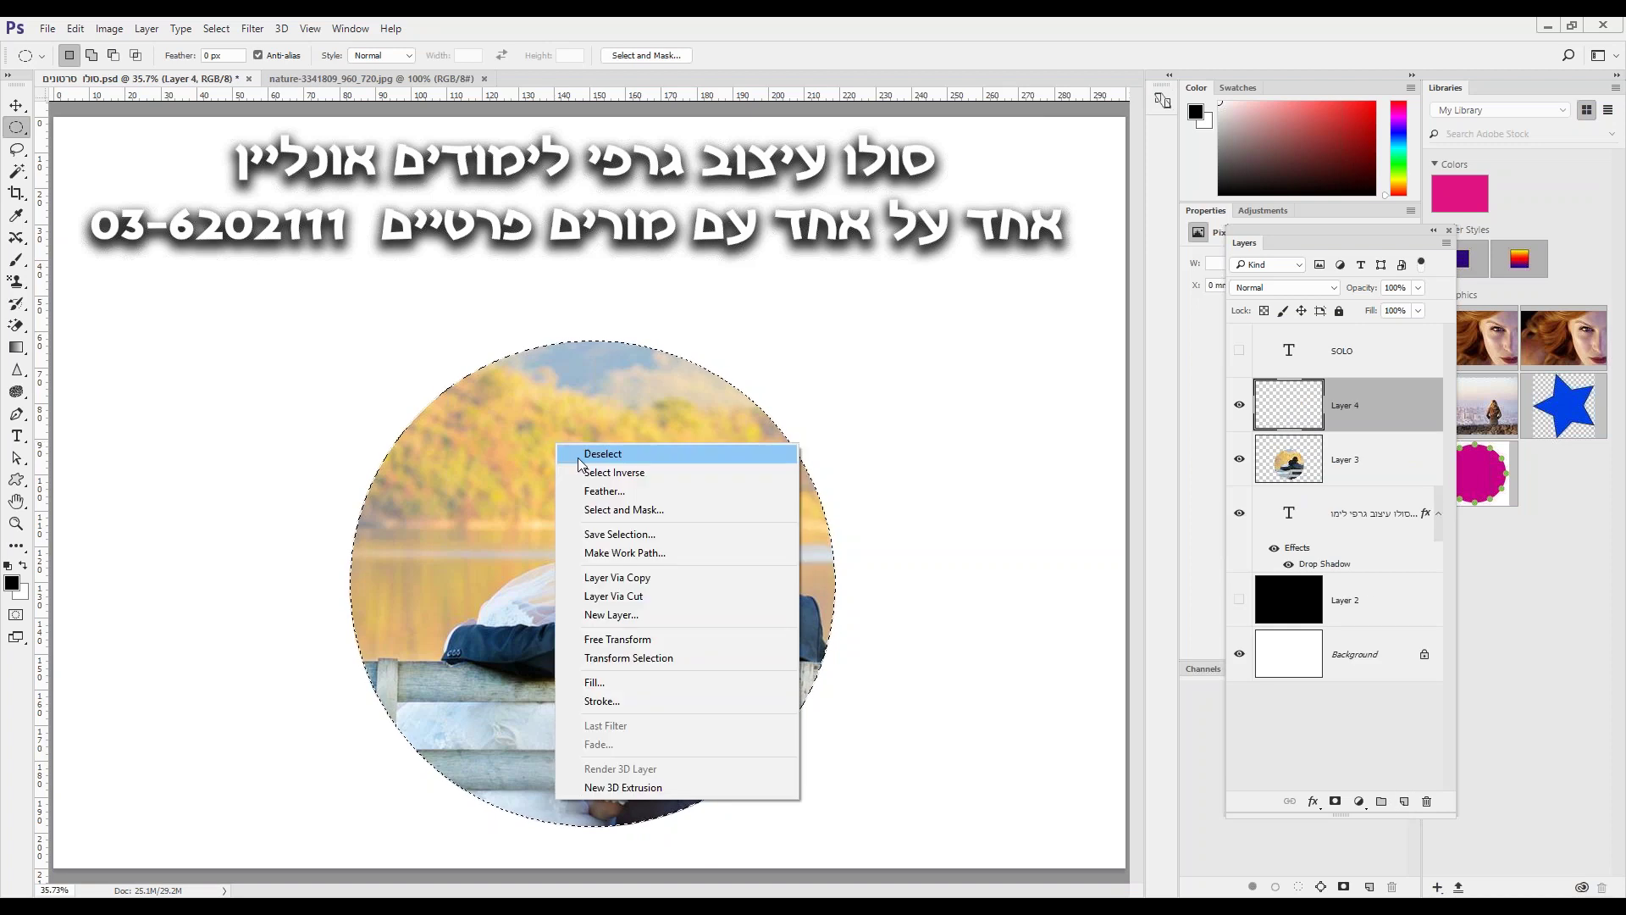
click(594, 681)
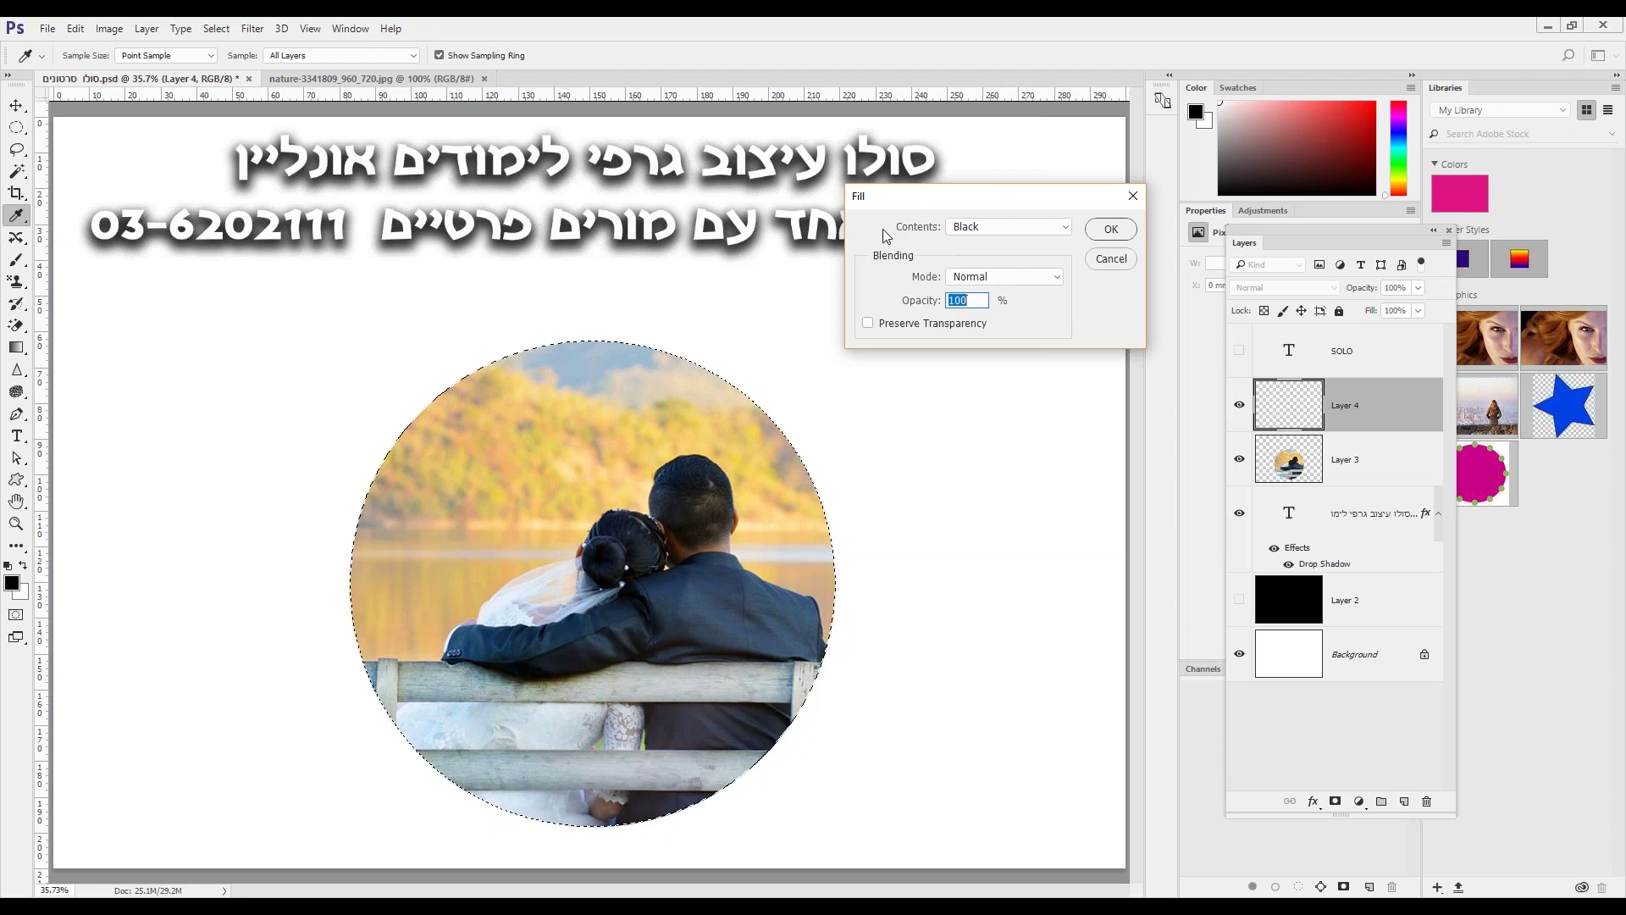
click(1110, 230)
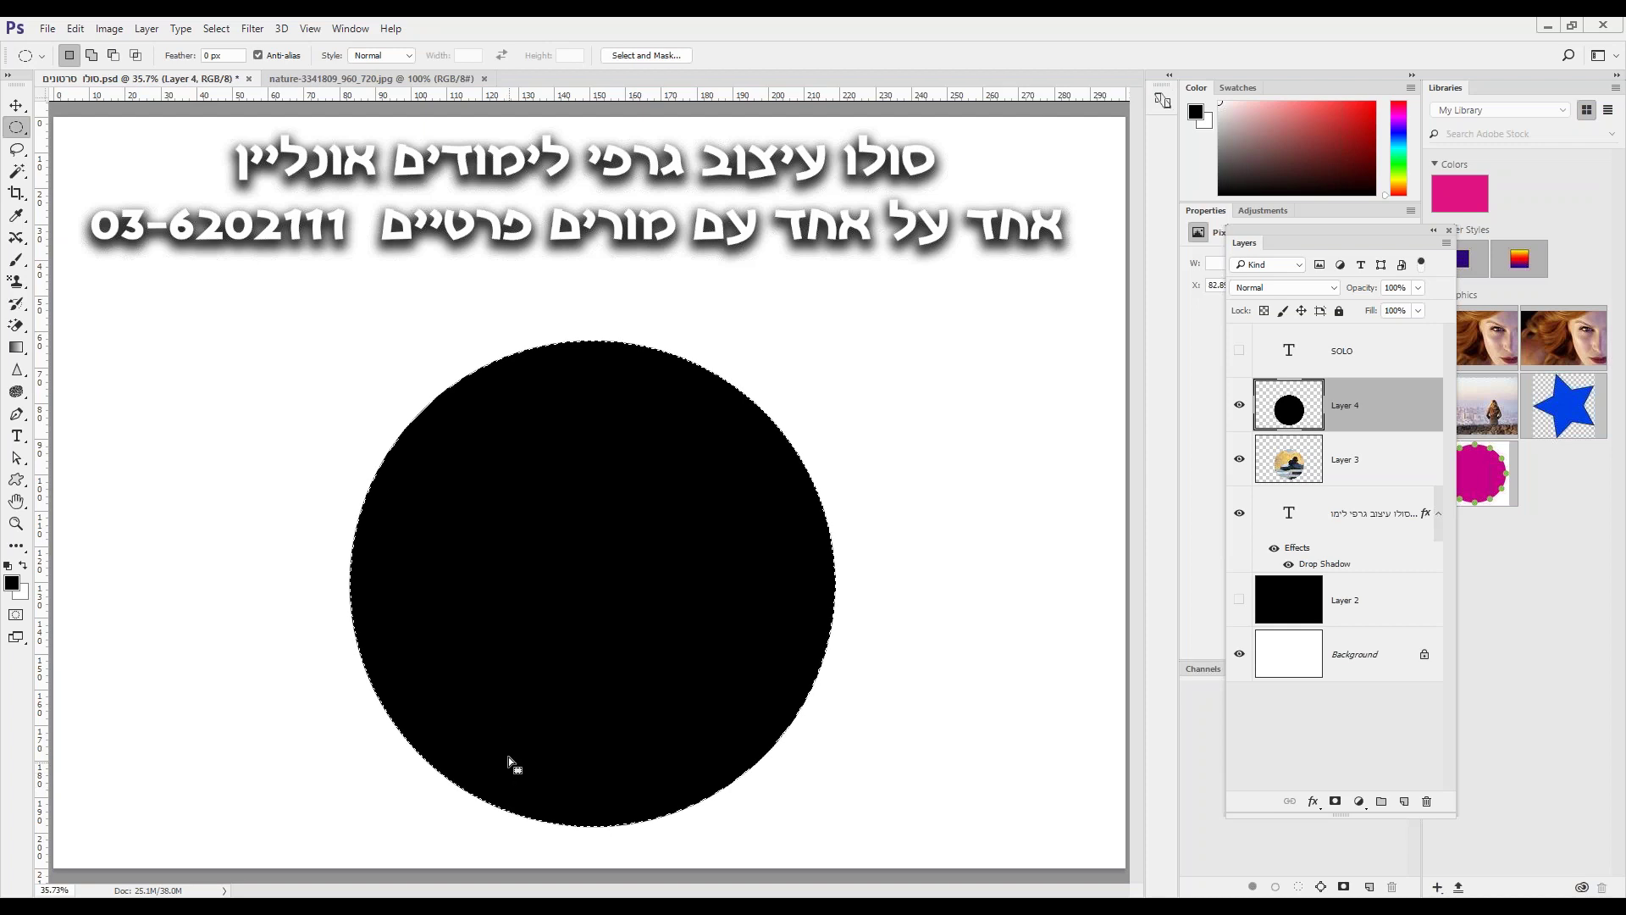
Transform the circular selection about its centre to 87.10% width and height, leaving the black fill unscaled.
click(218, 29)
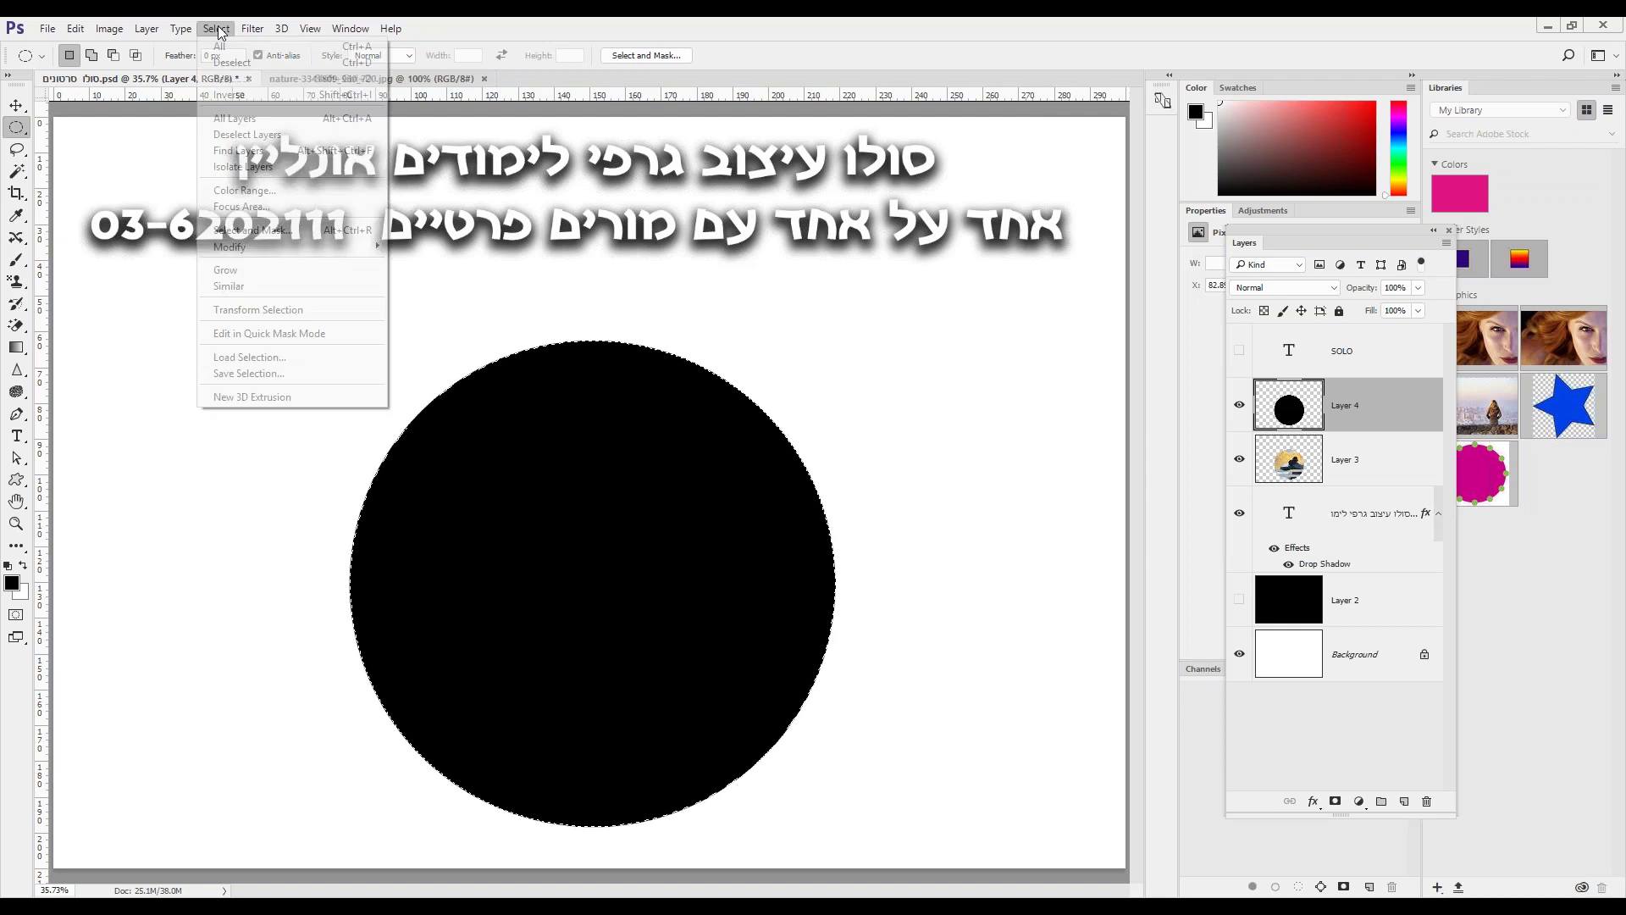
click(269, 311)
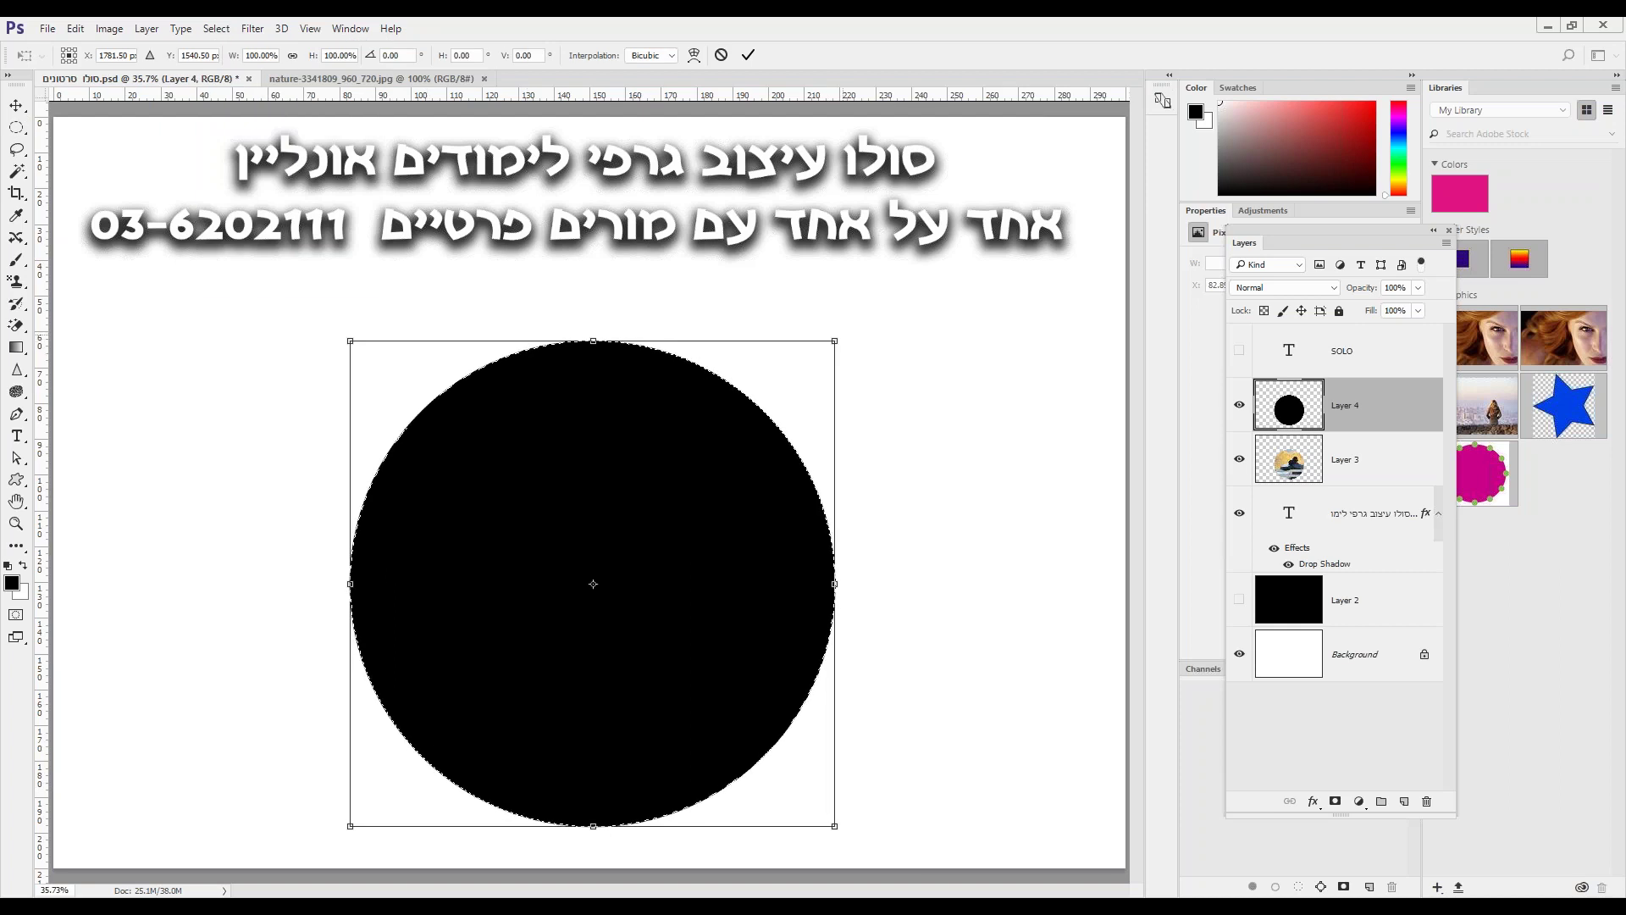
drag(837, 340, 803, 372)
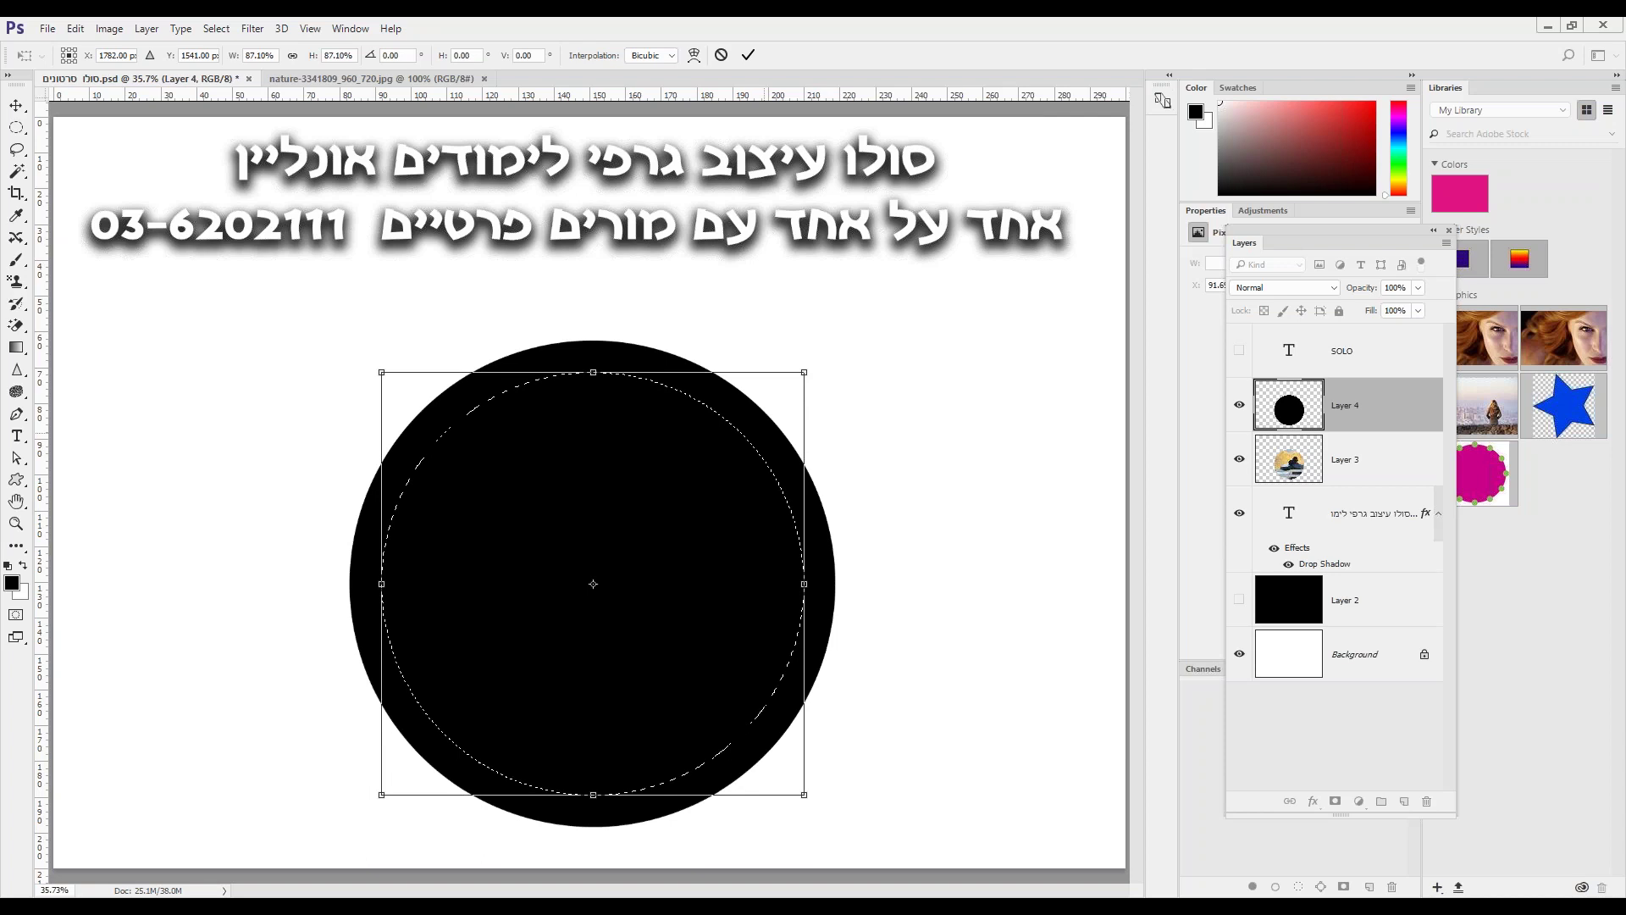
key(Return)
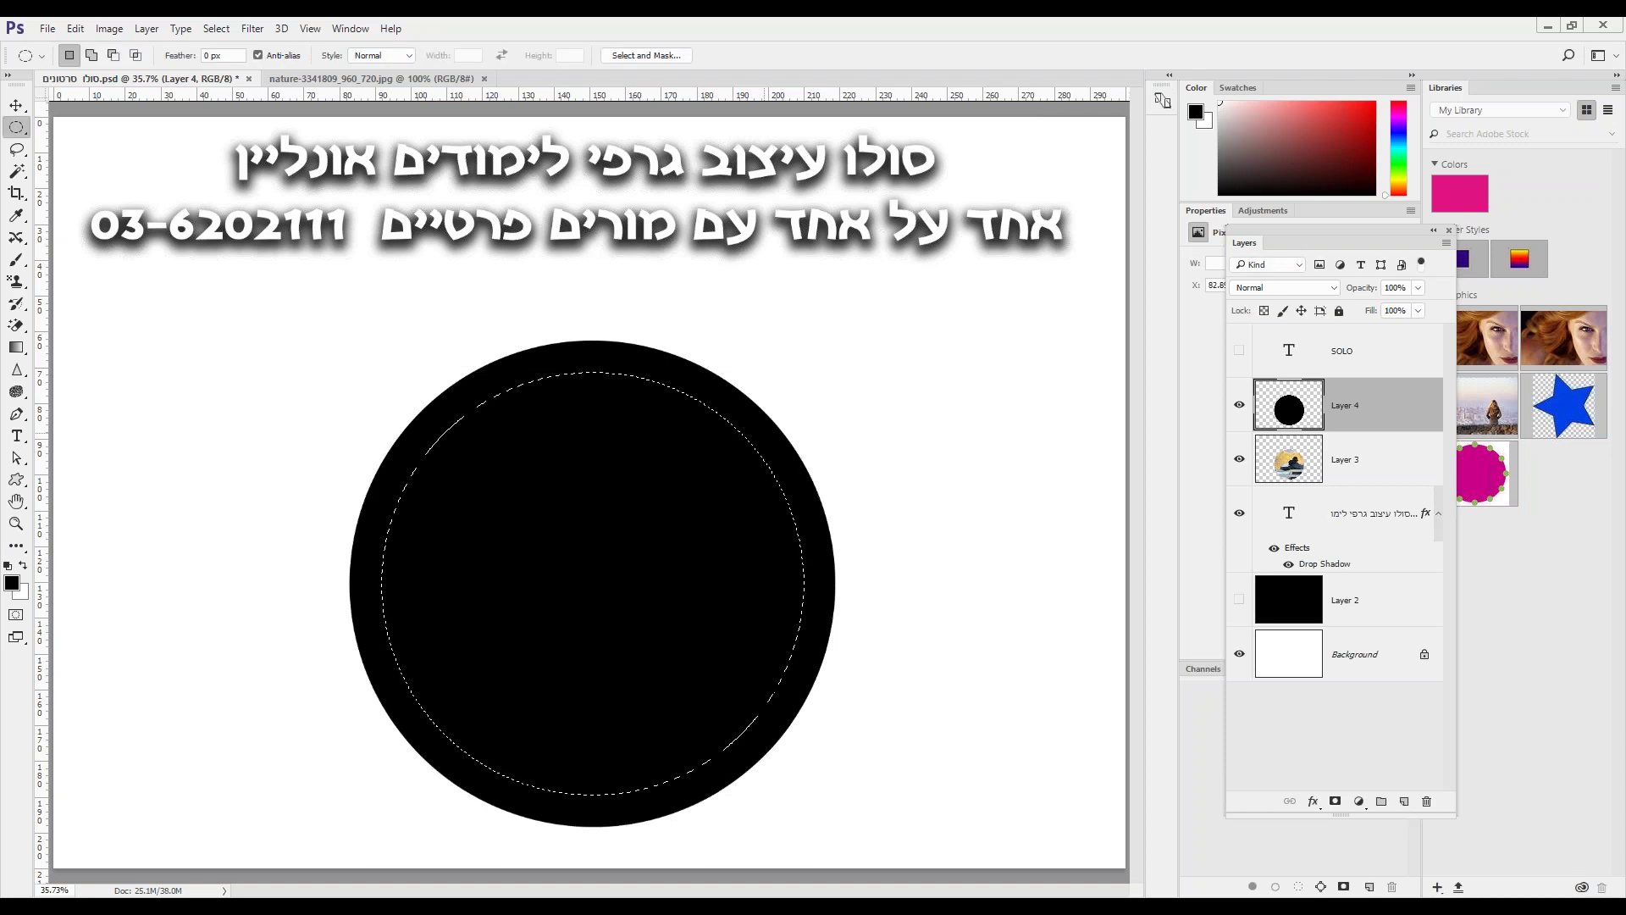
Feather the selection by 50 pixels, delete the black inside it from Layer 4, and deselect.
right_click(662, 485)
click(724, 534)
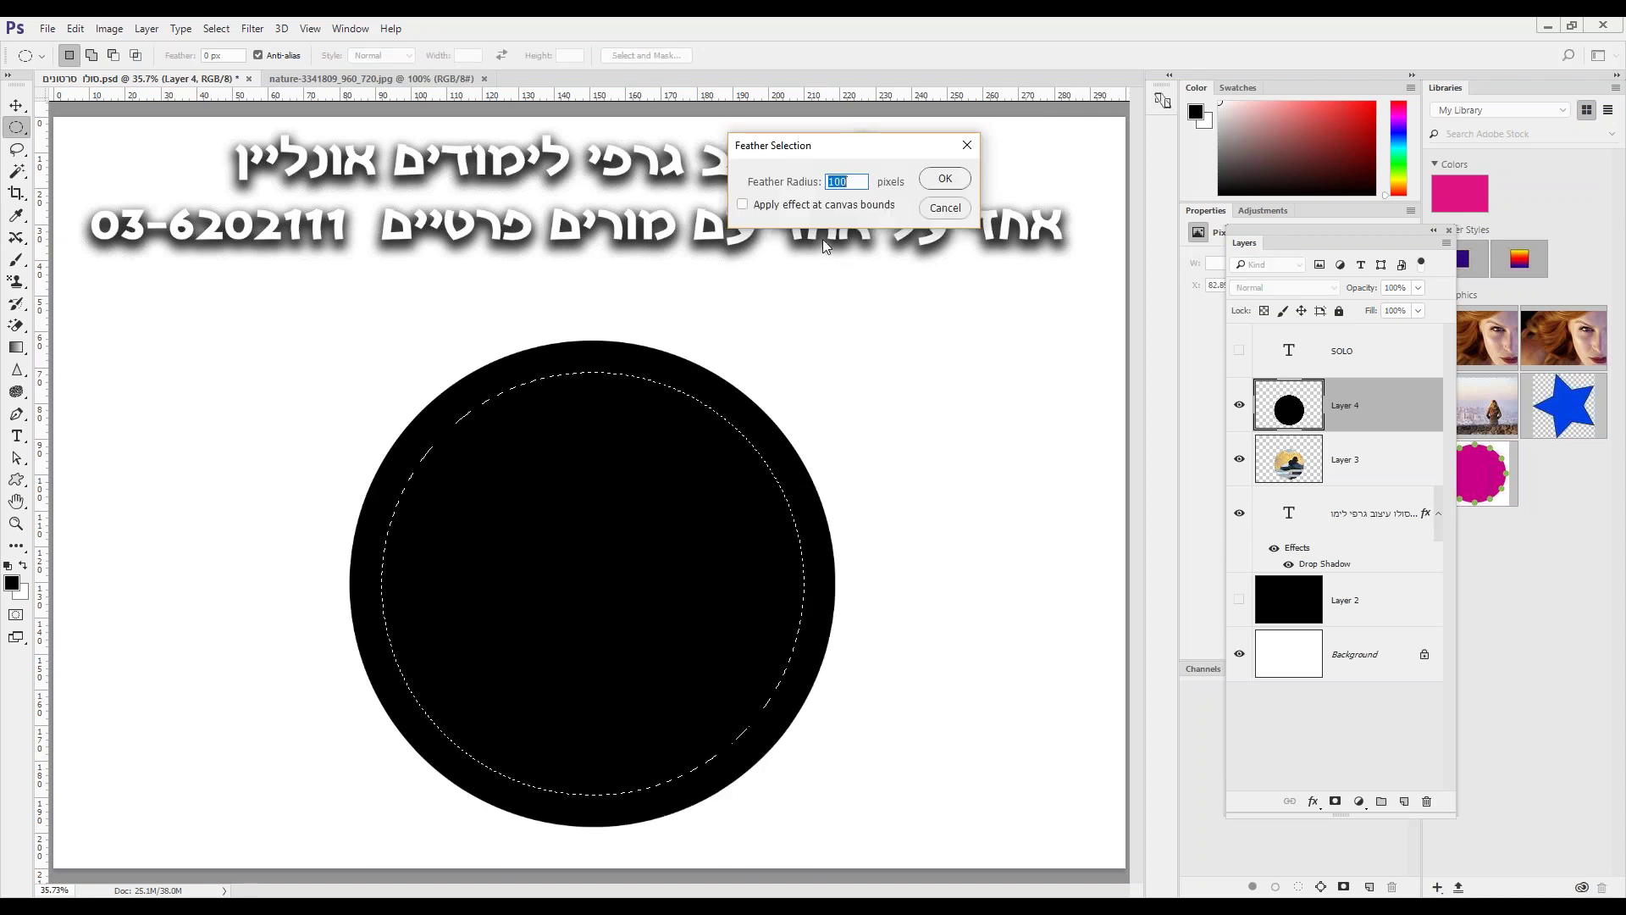
text(50)
key(Return)
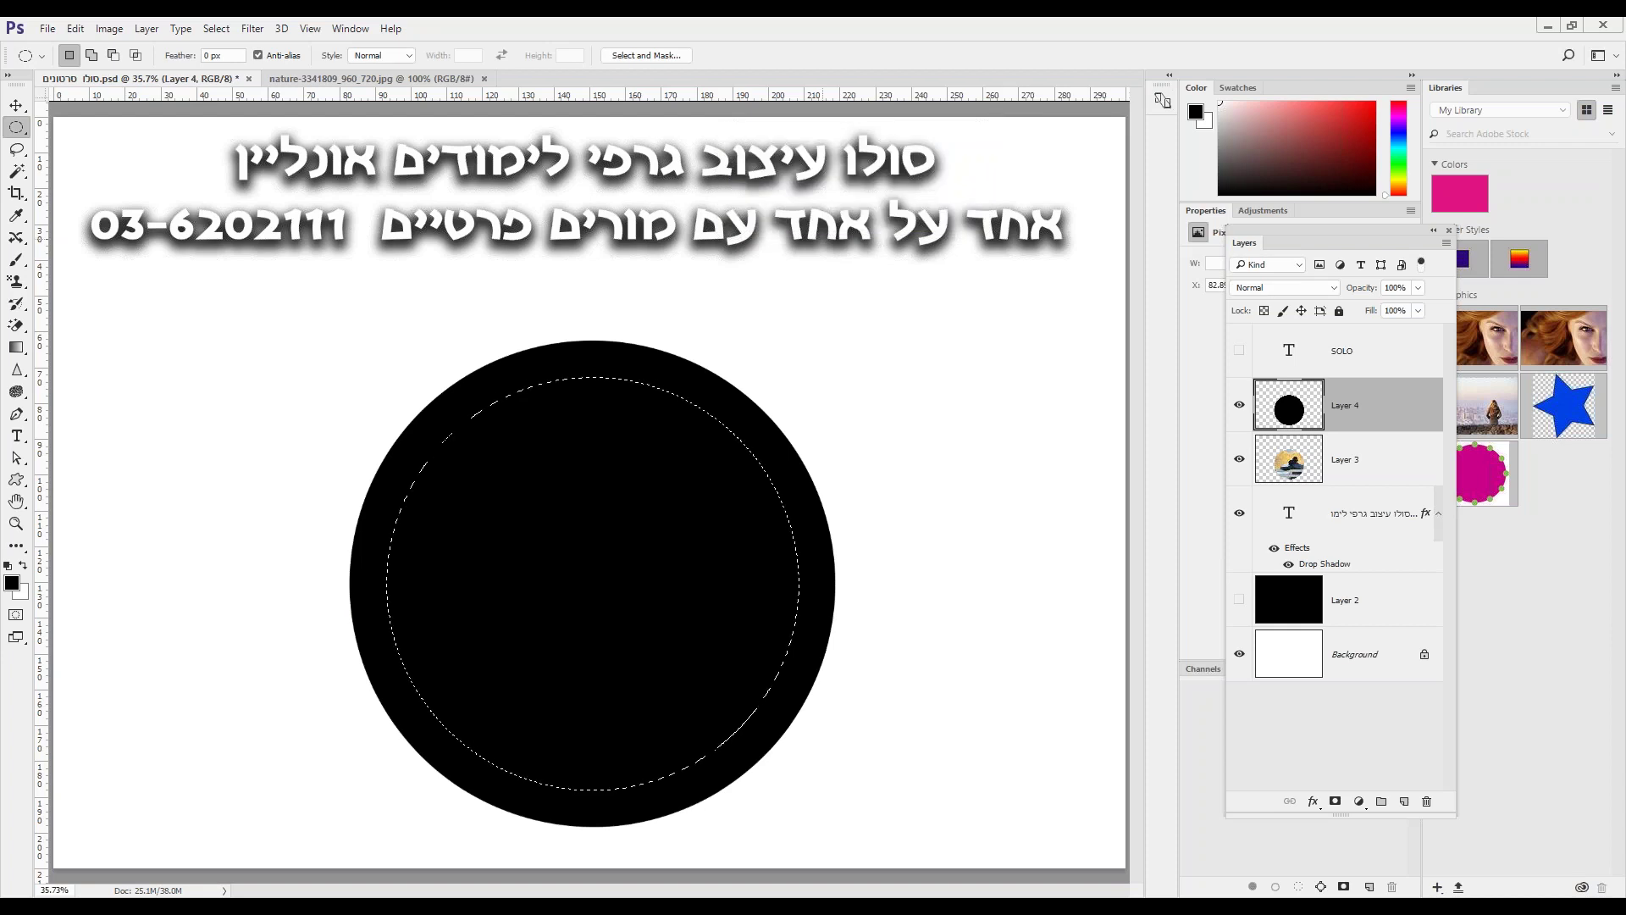
key(Delete)
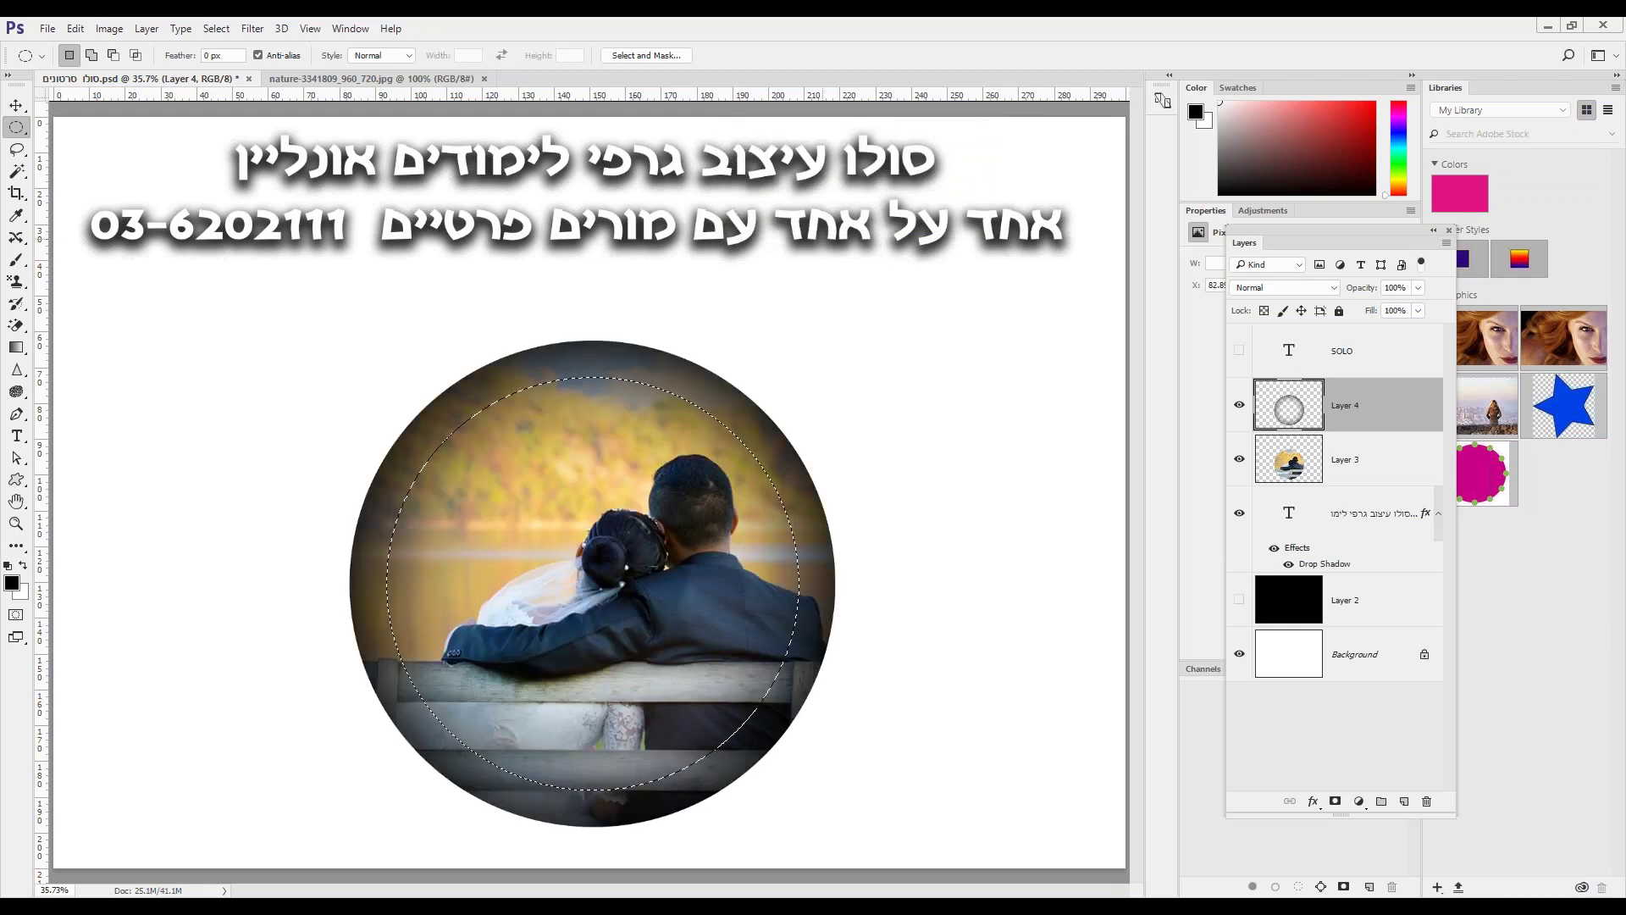
click(476, 310)
Duplicate the dark vignette Layer 4 and set the copy's opacity to 63%.
drag(1357, 407, 1405, 801)
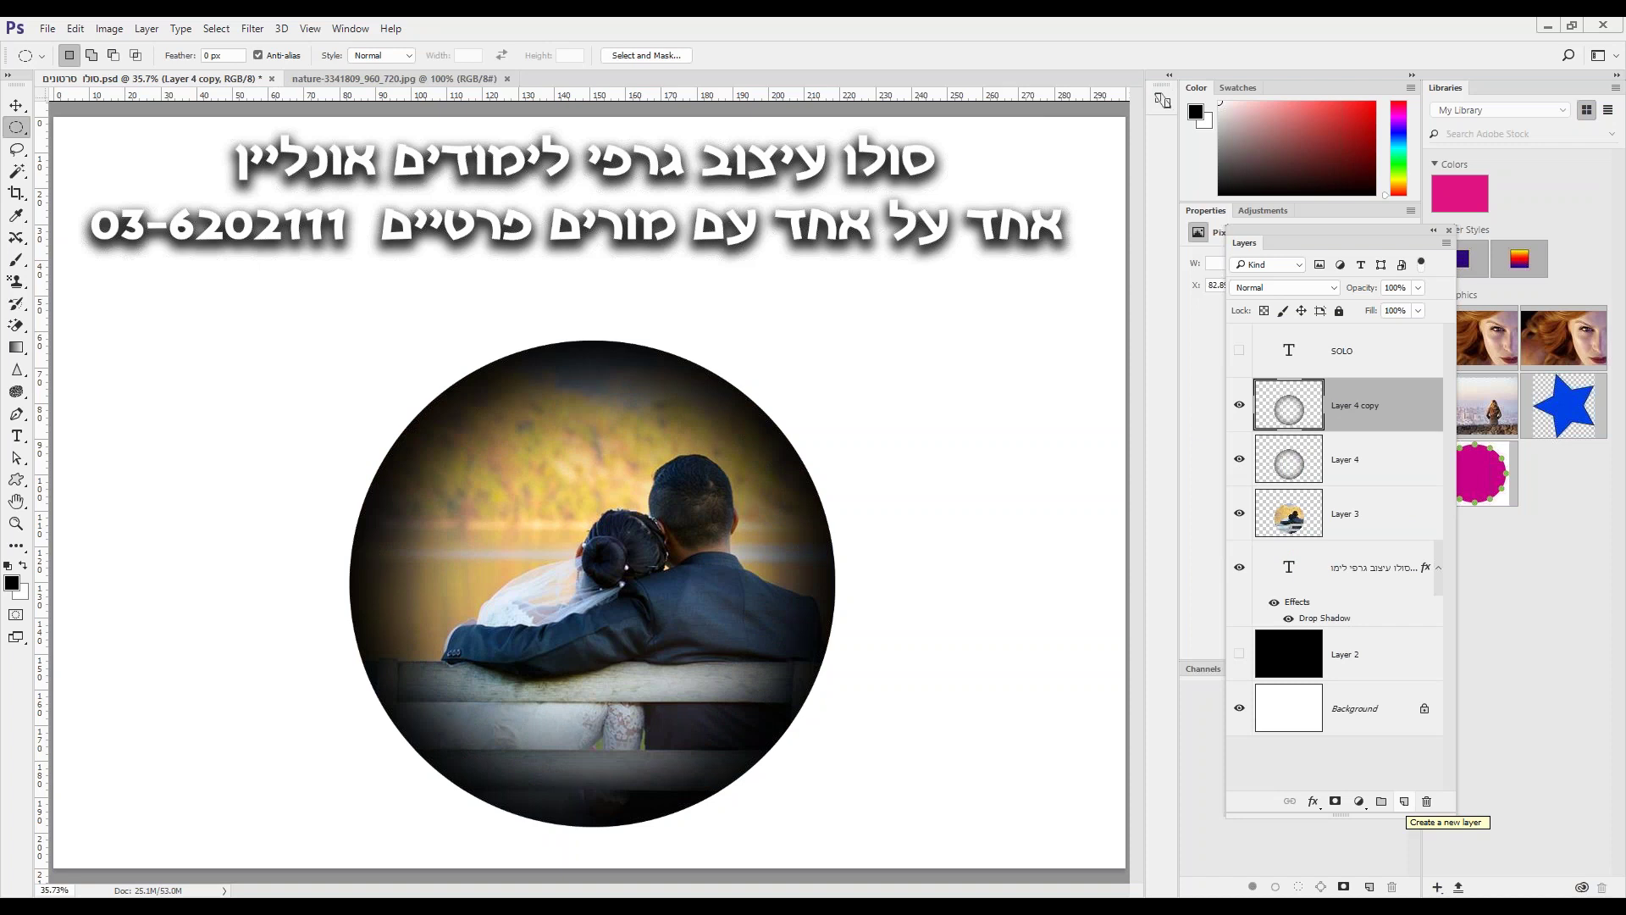
click(1426, 801)
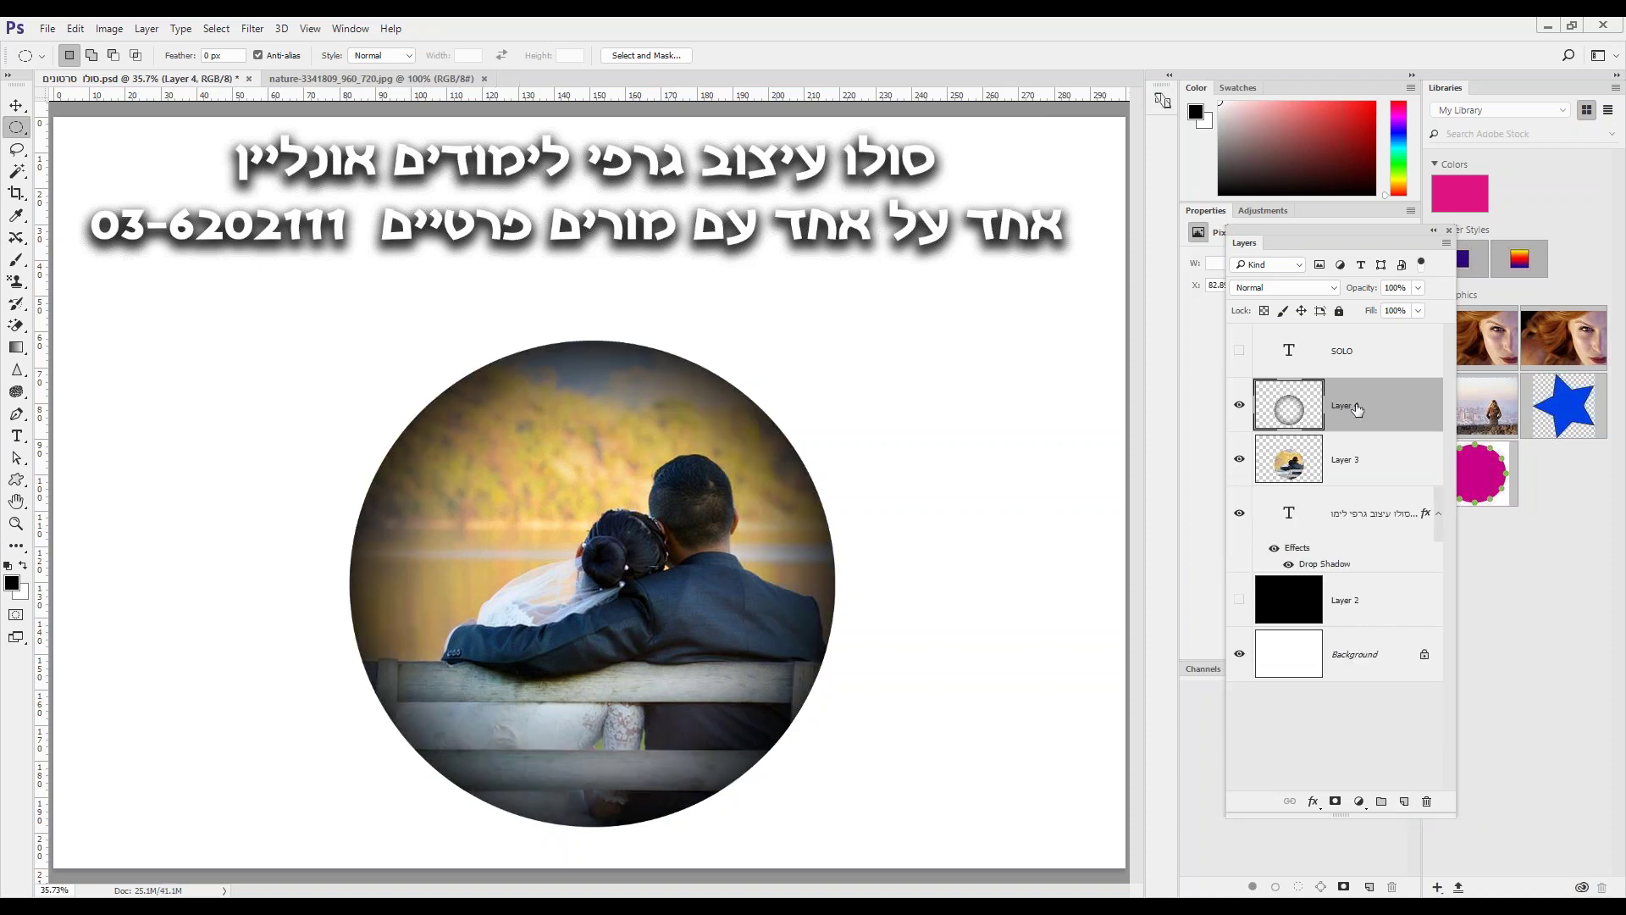
key(ctrl+j)
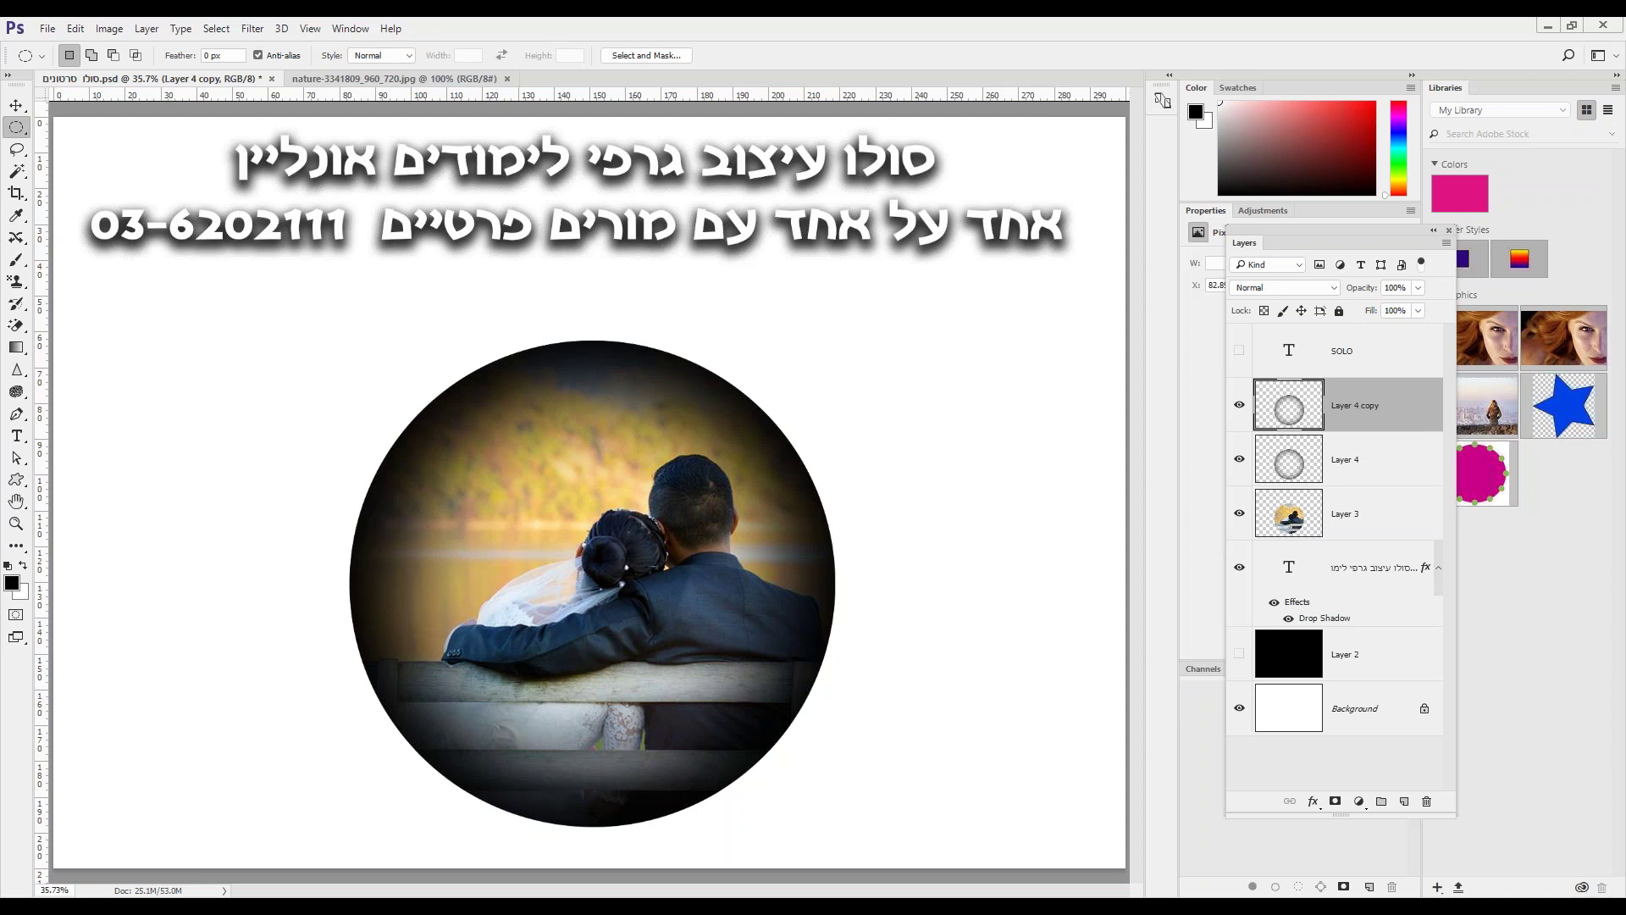
click(1418, 289)
drag(1402, 309, 1399, 310)
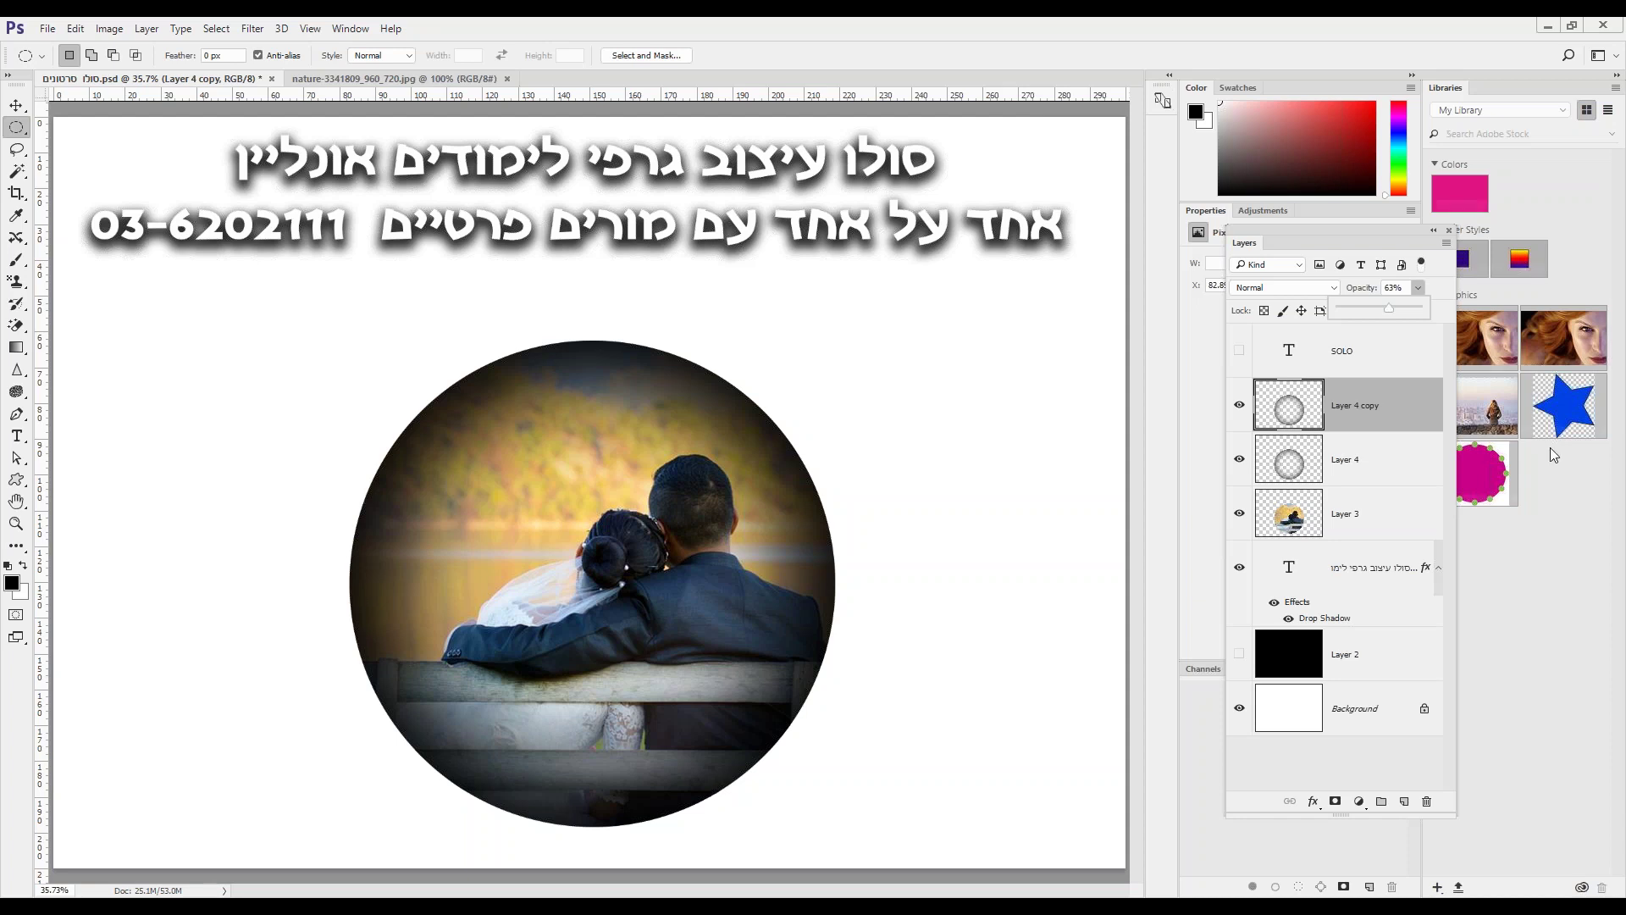
Load the circular photo layer's outline as a selection and add a new layer above both vignette layers.
click(1359, 507)
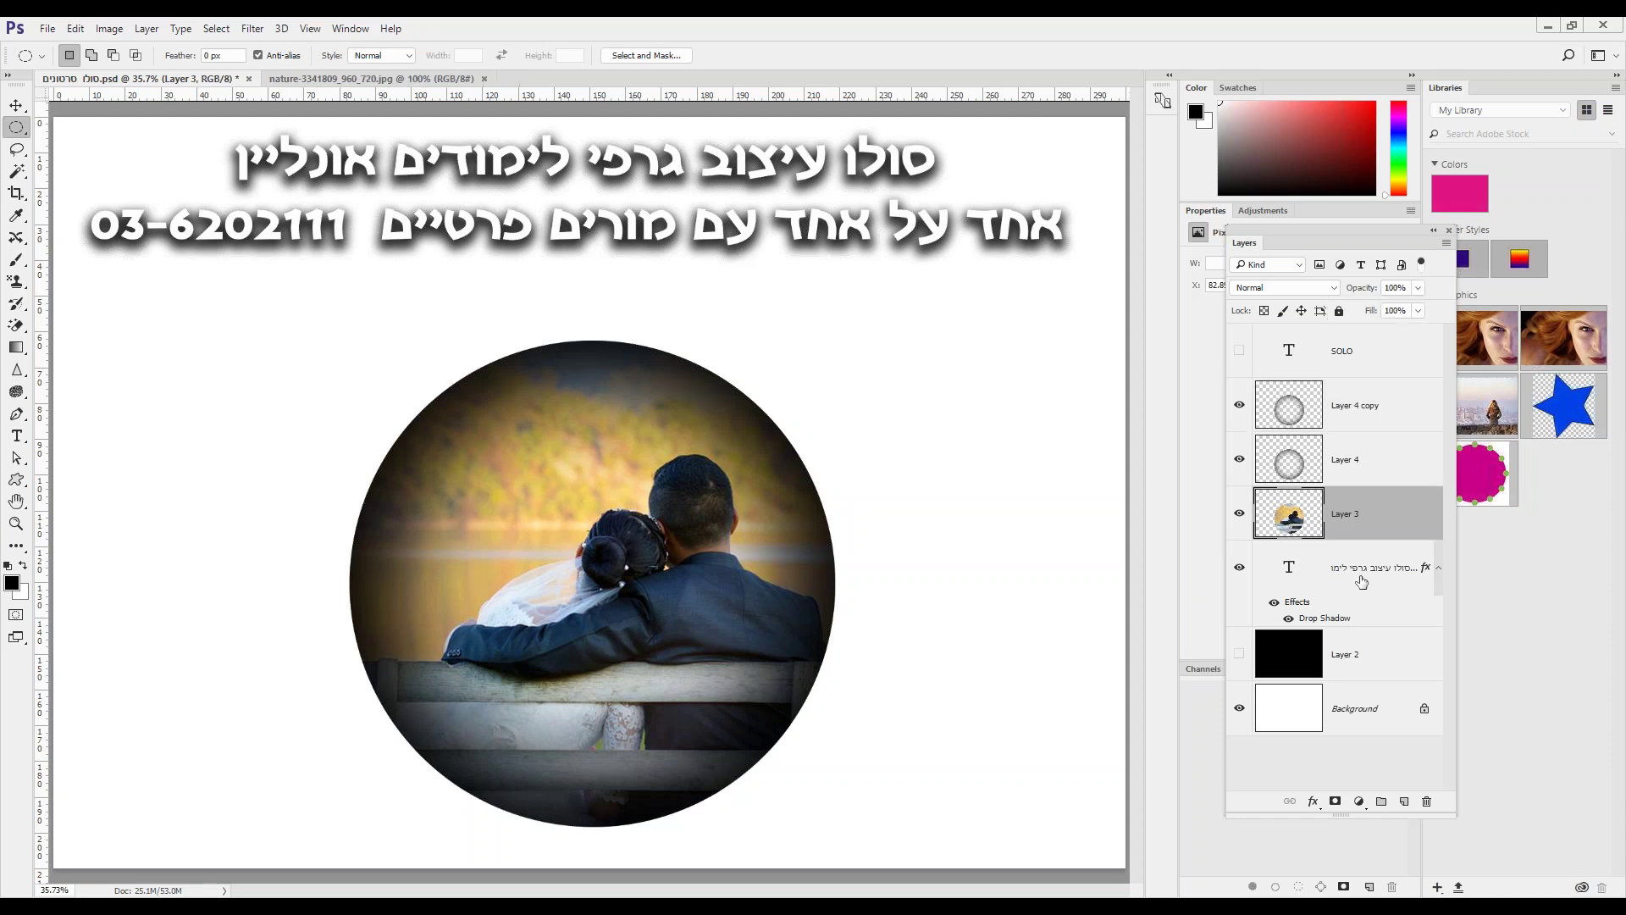
ctrl+click(1289, 515)
click(1404, 801)
drag(1366, 532, 1361, 400)
drag(1361, 391, 1360, 388)
Fill the circular selection on Layer 5 with white at 100% opacity.
right_click(637, 423)
click(700, 662)
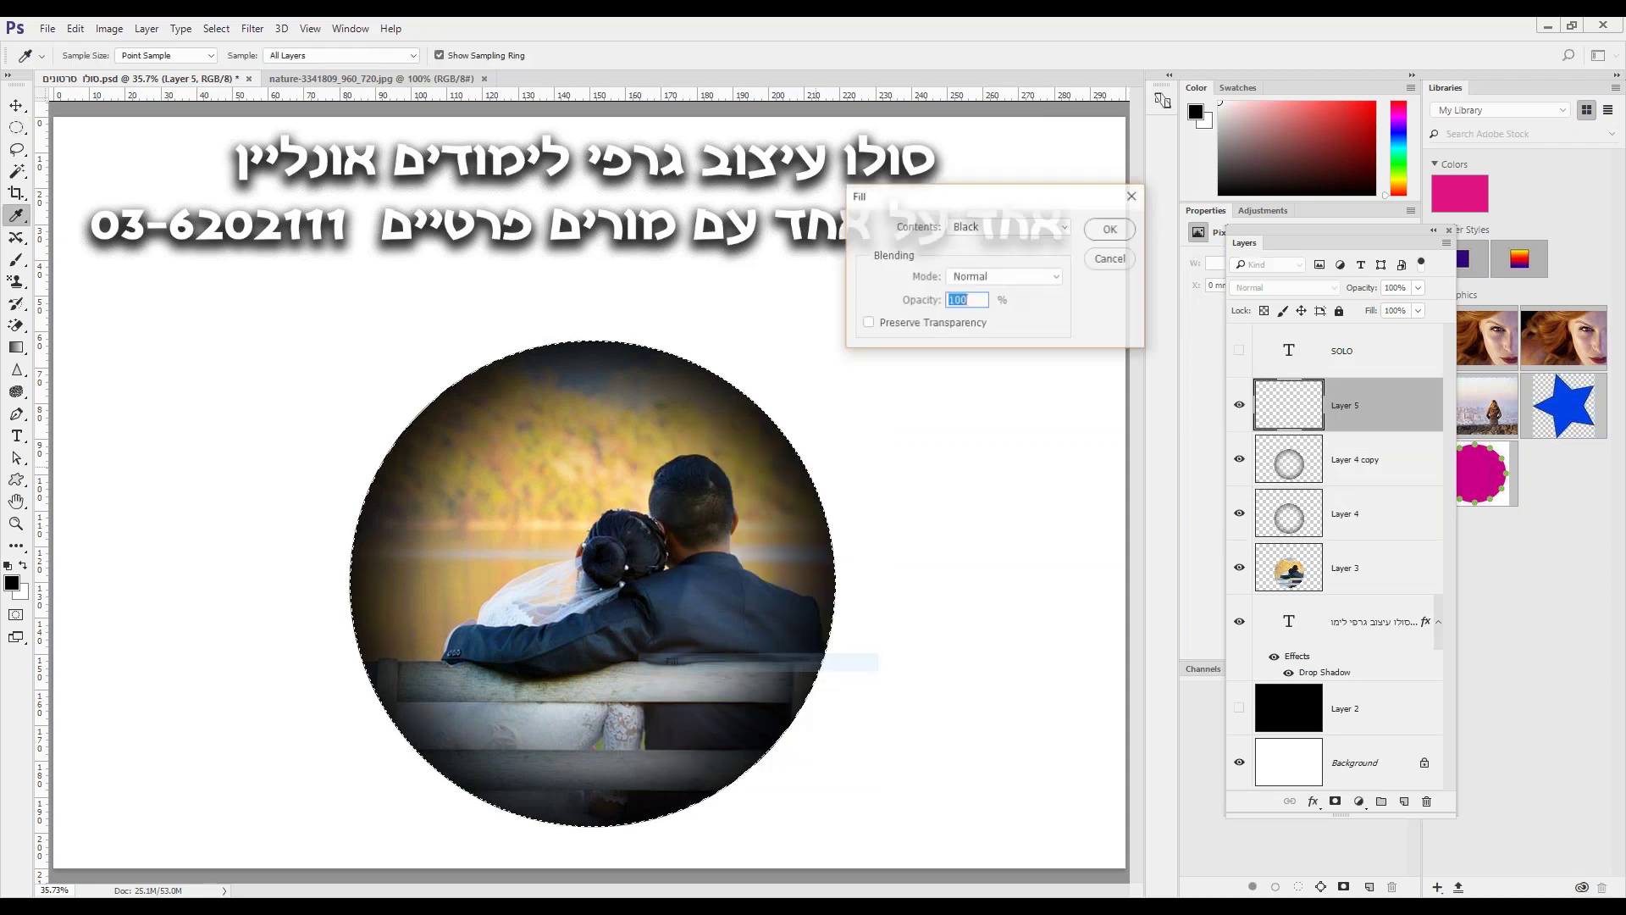
click(983, 226)
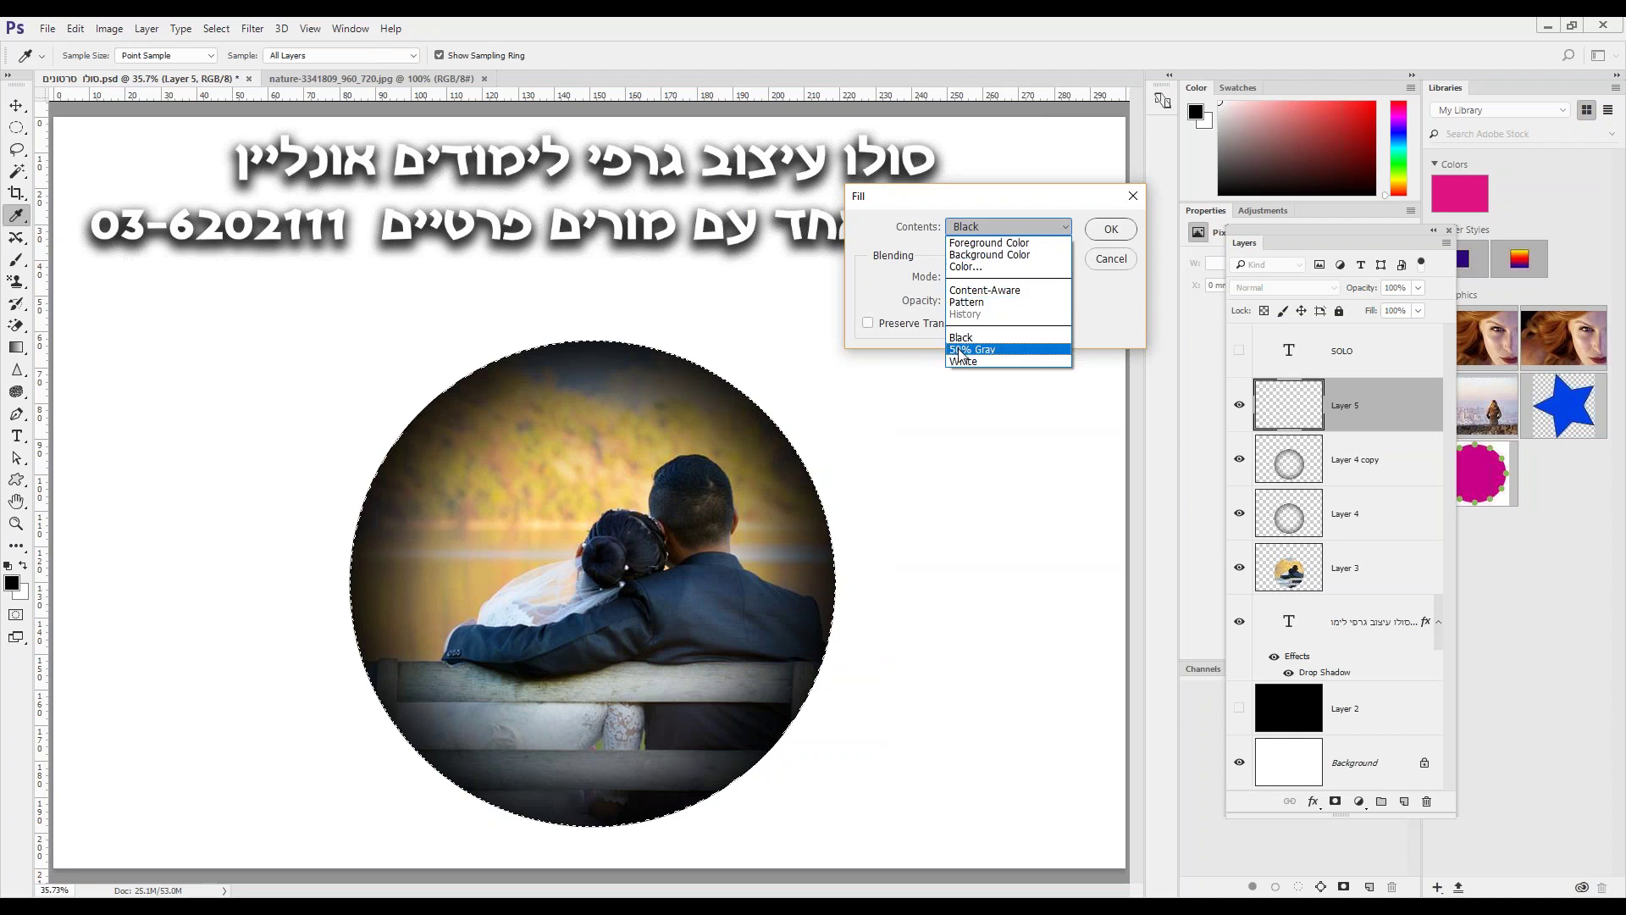
click(963, 361)
click(1108, 230)
key(m)
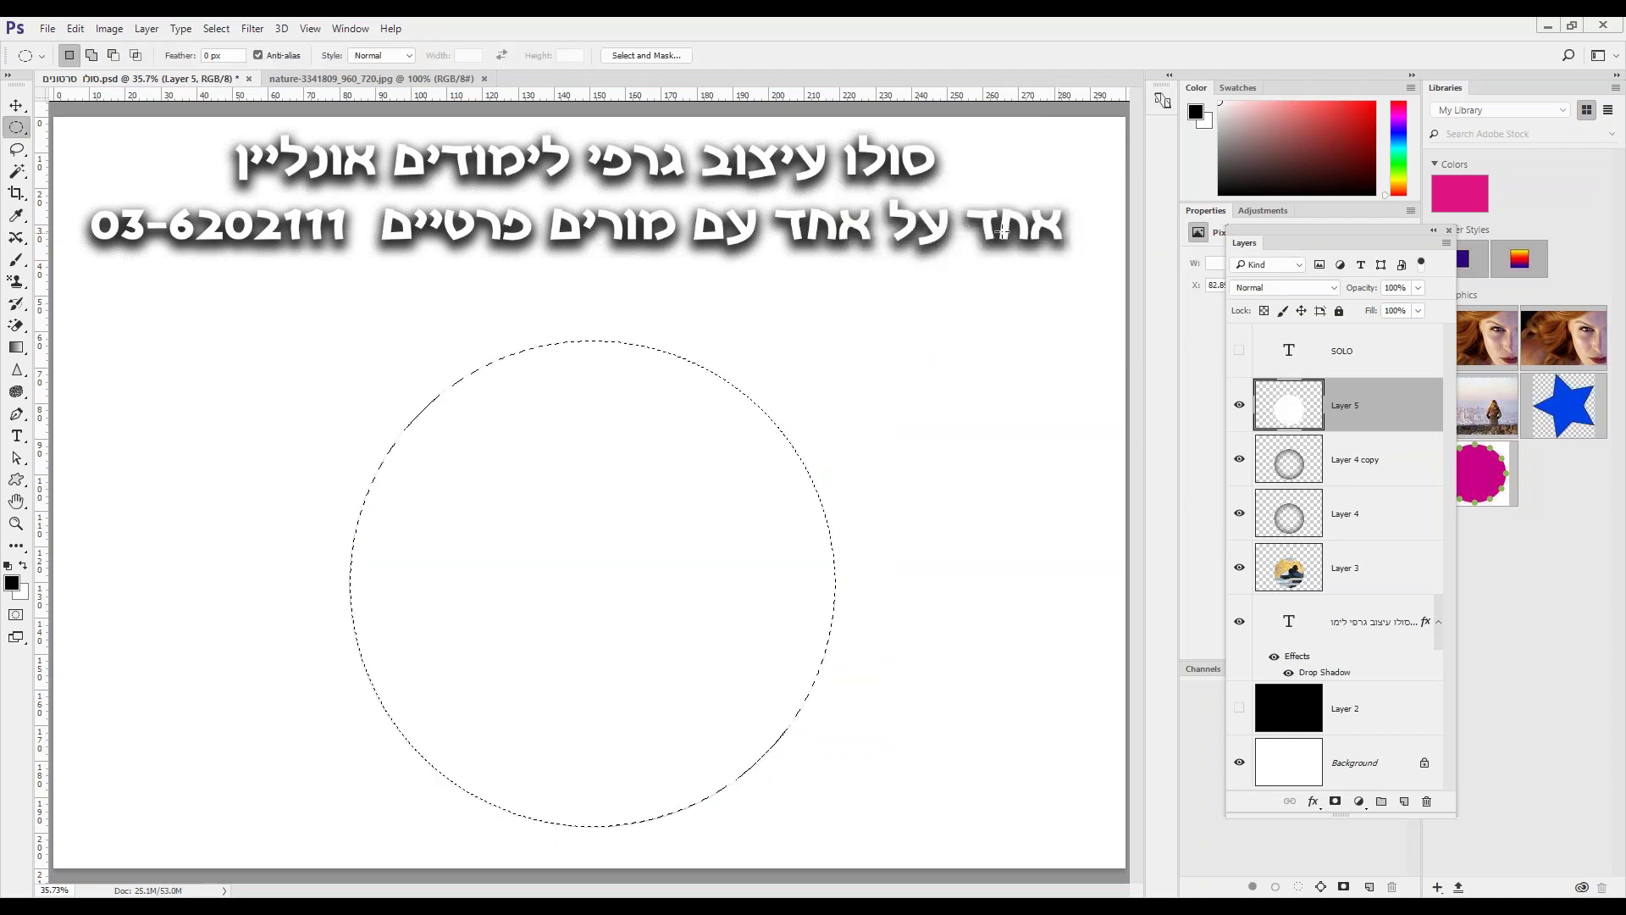
Scale the circular selection outline down to about 86% around its centre, leaving the white fill on Layer 5 unscaled.
click(216, 28)
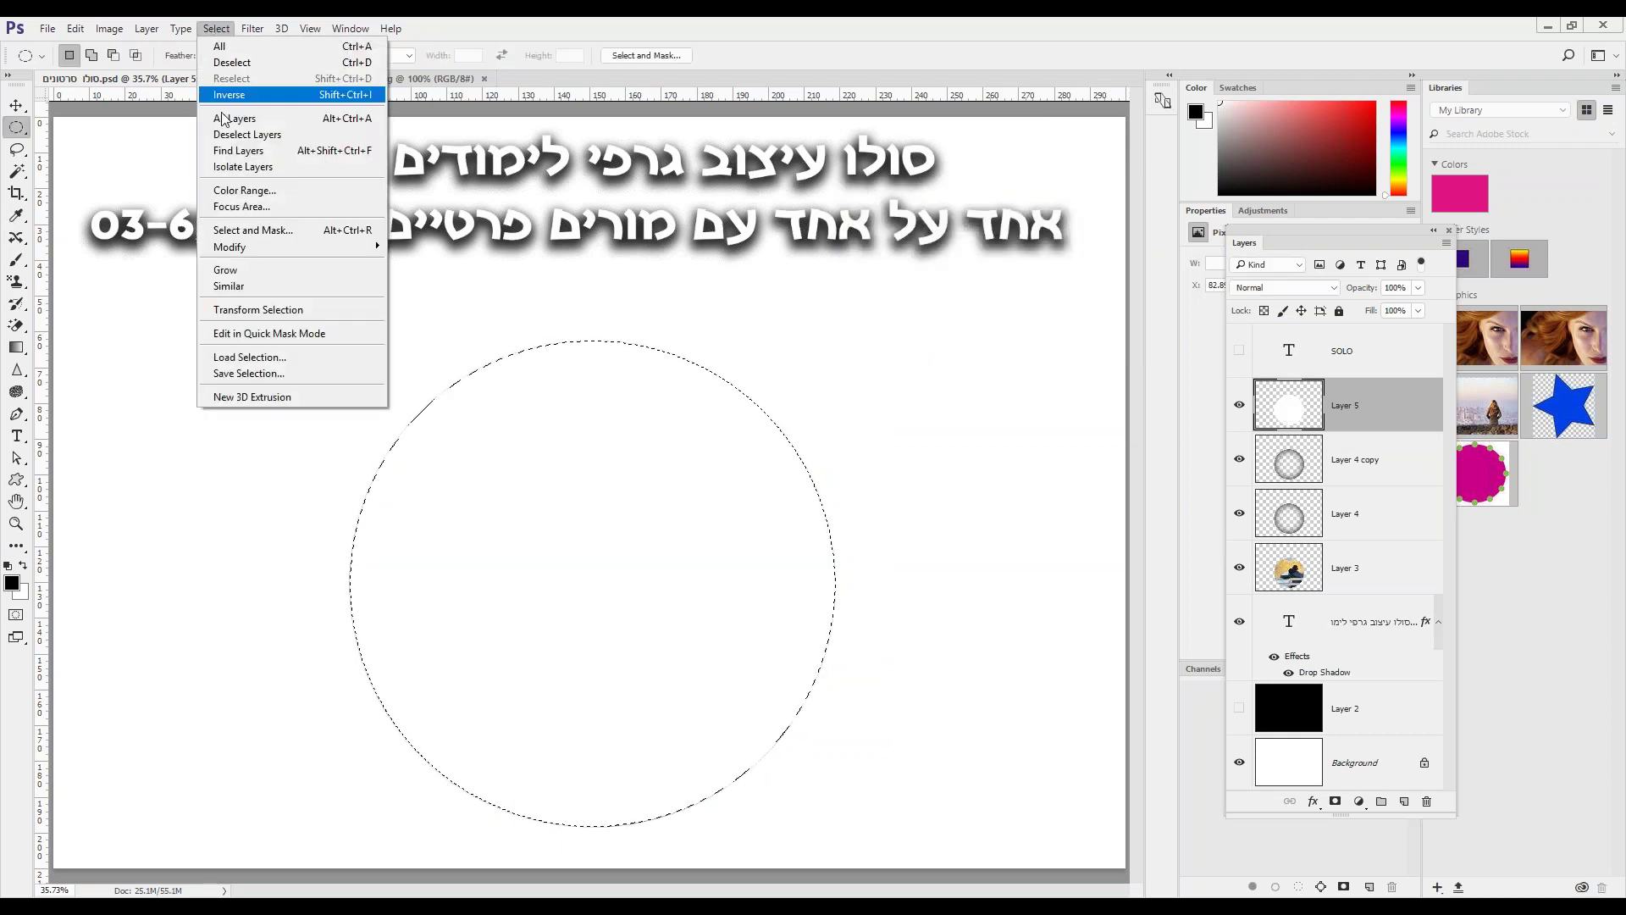
click(253, 311)
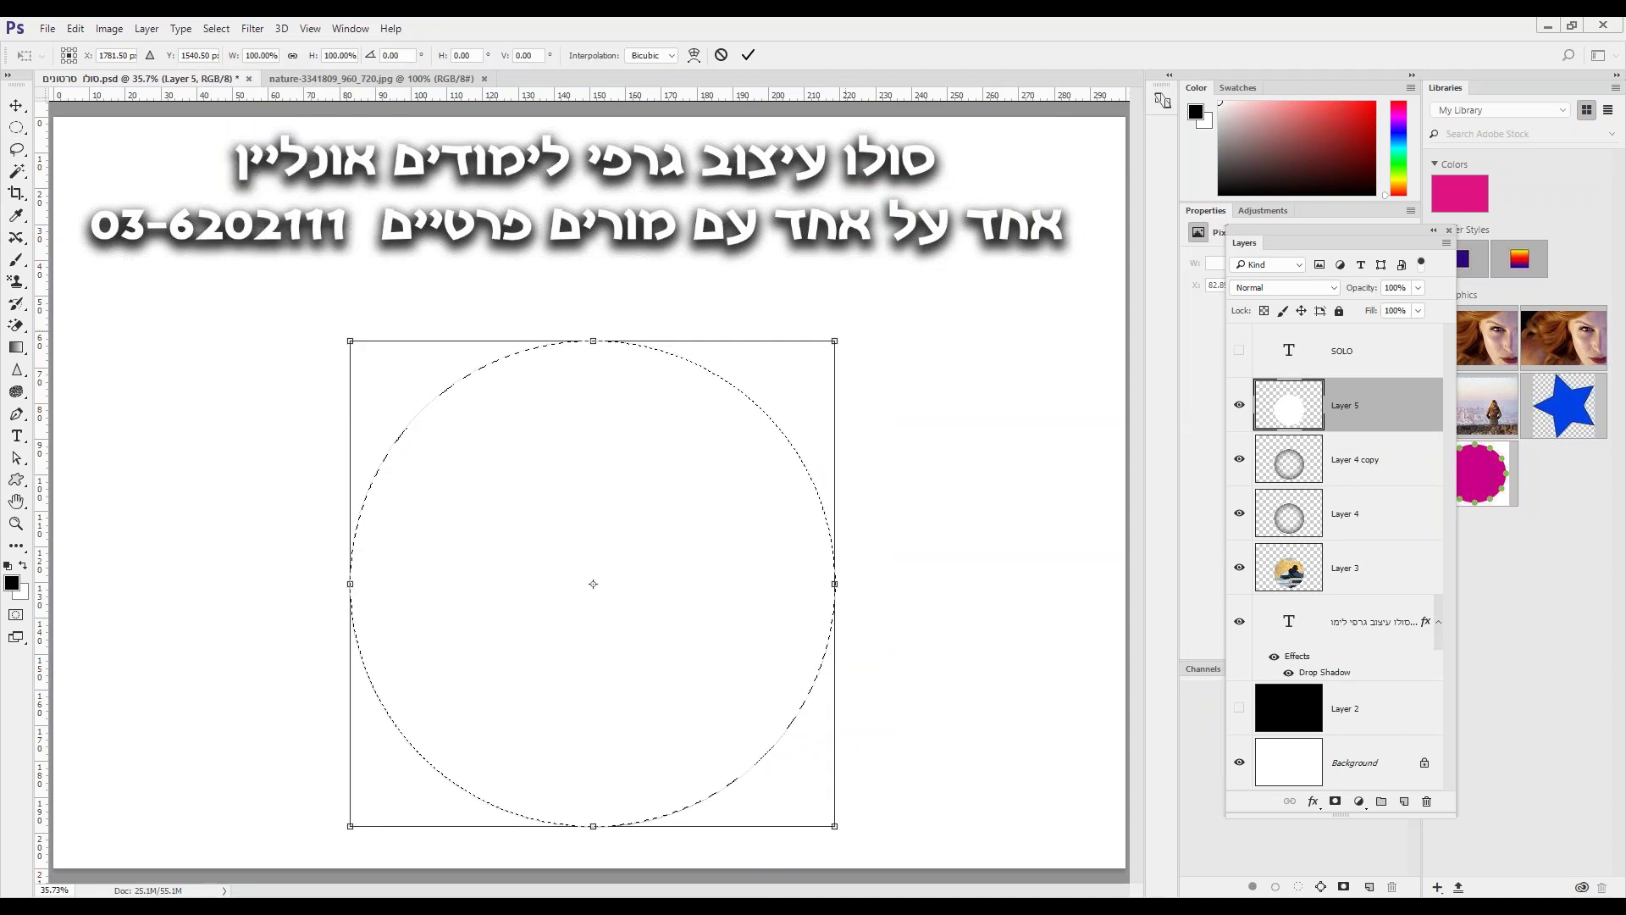
drag(835, 338, 801, 374)
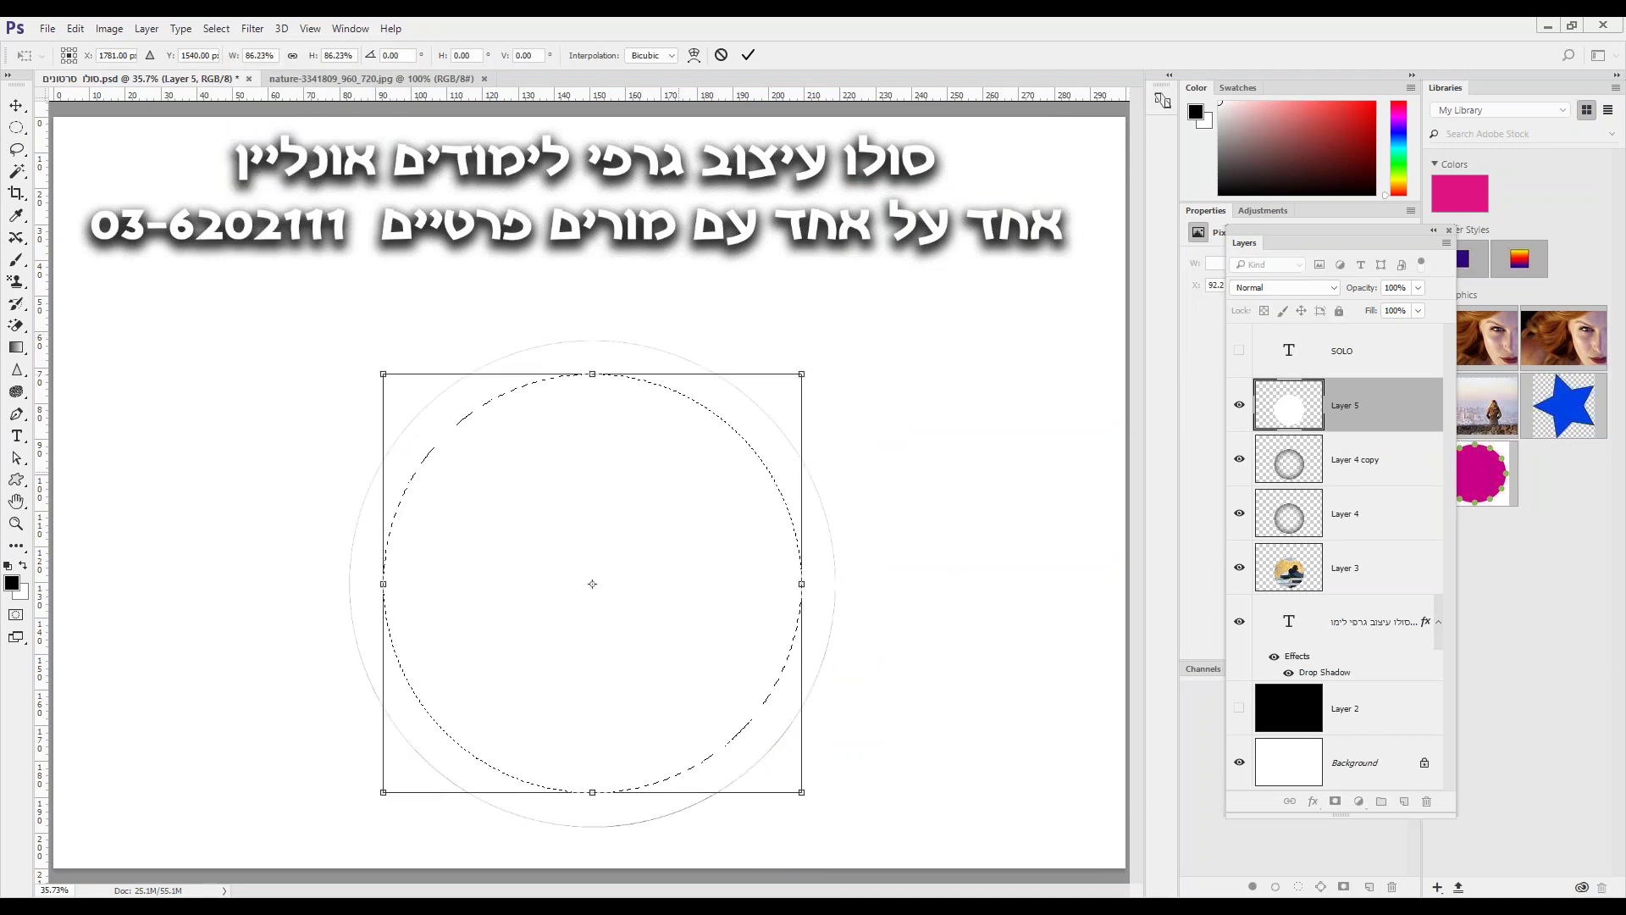
key(Return)
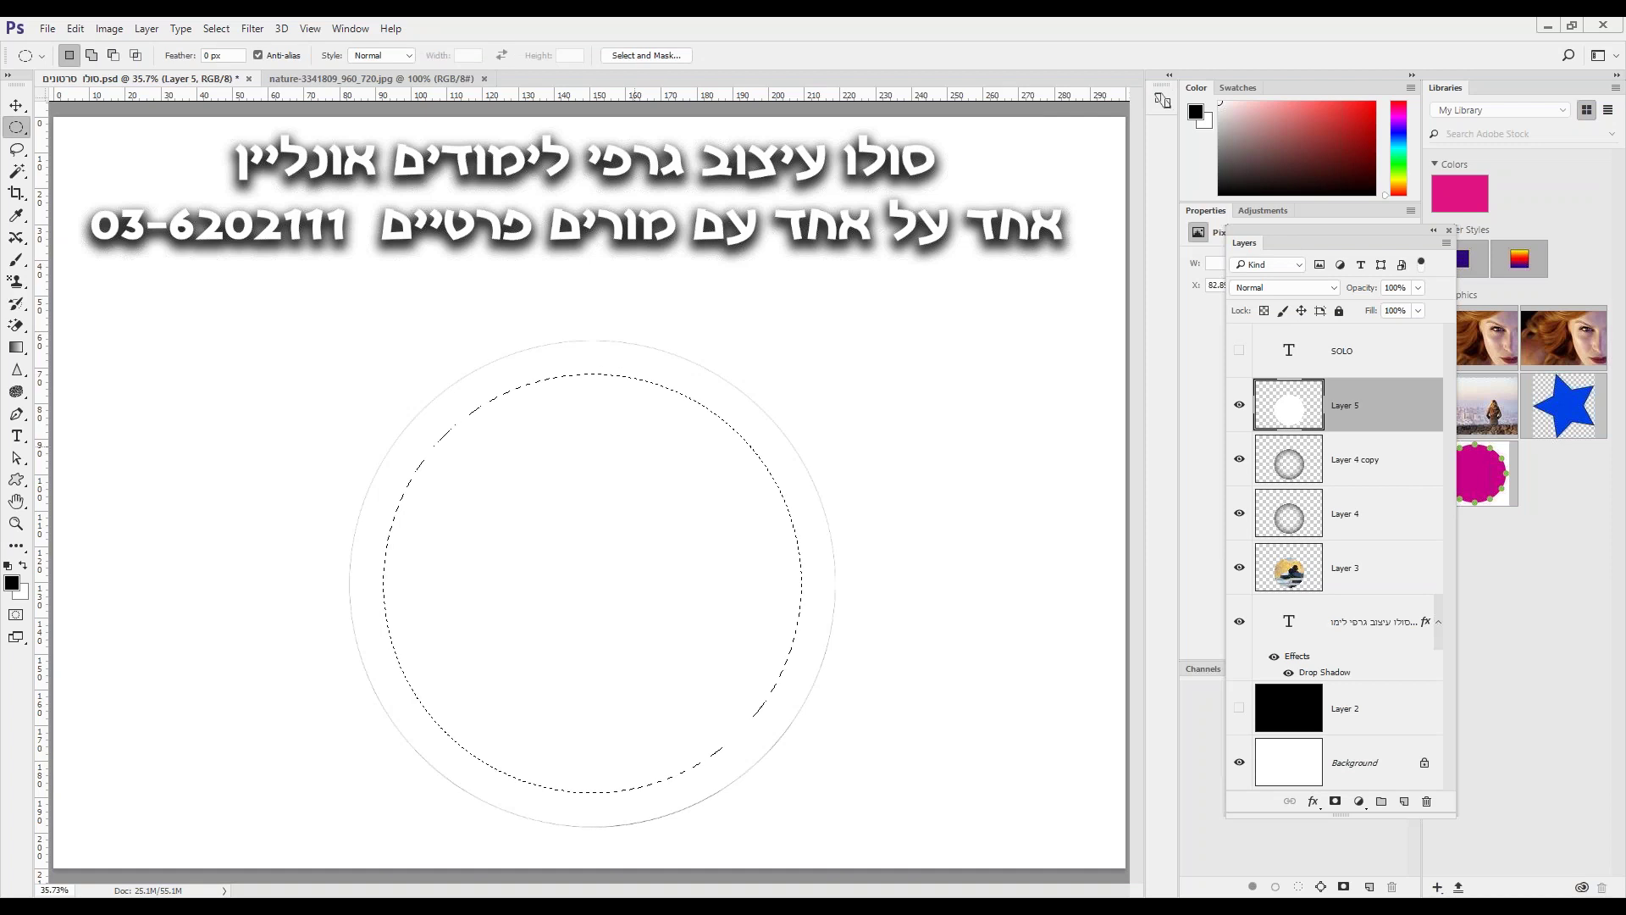
Feather the reduced circular selection by 150 pixels, delete the white inside it from Layer 5, and deselect.
right_click(621, 438)
click(695, 492)
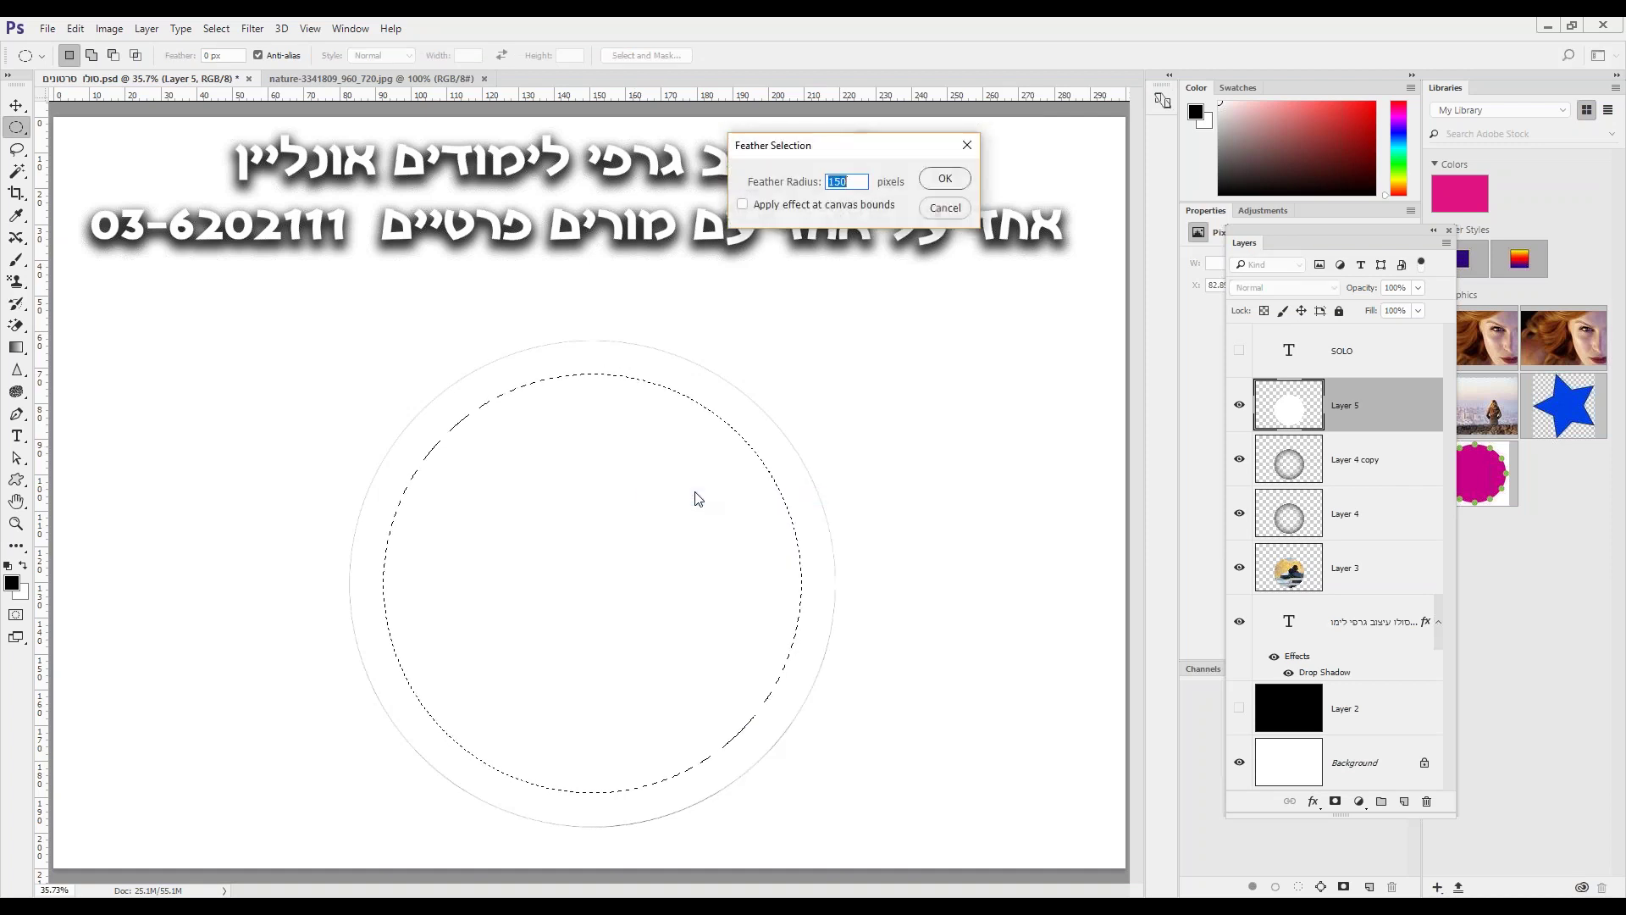
key(Return)
key(Delete)
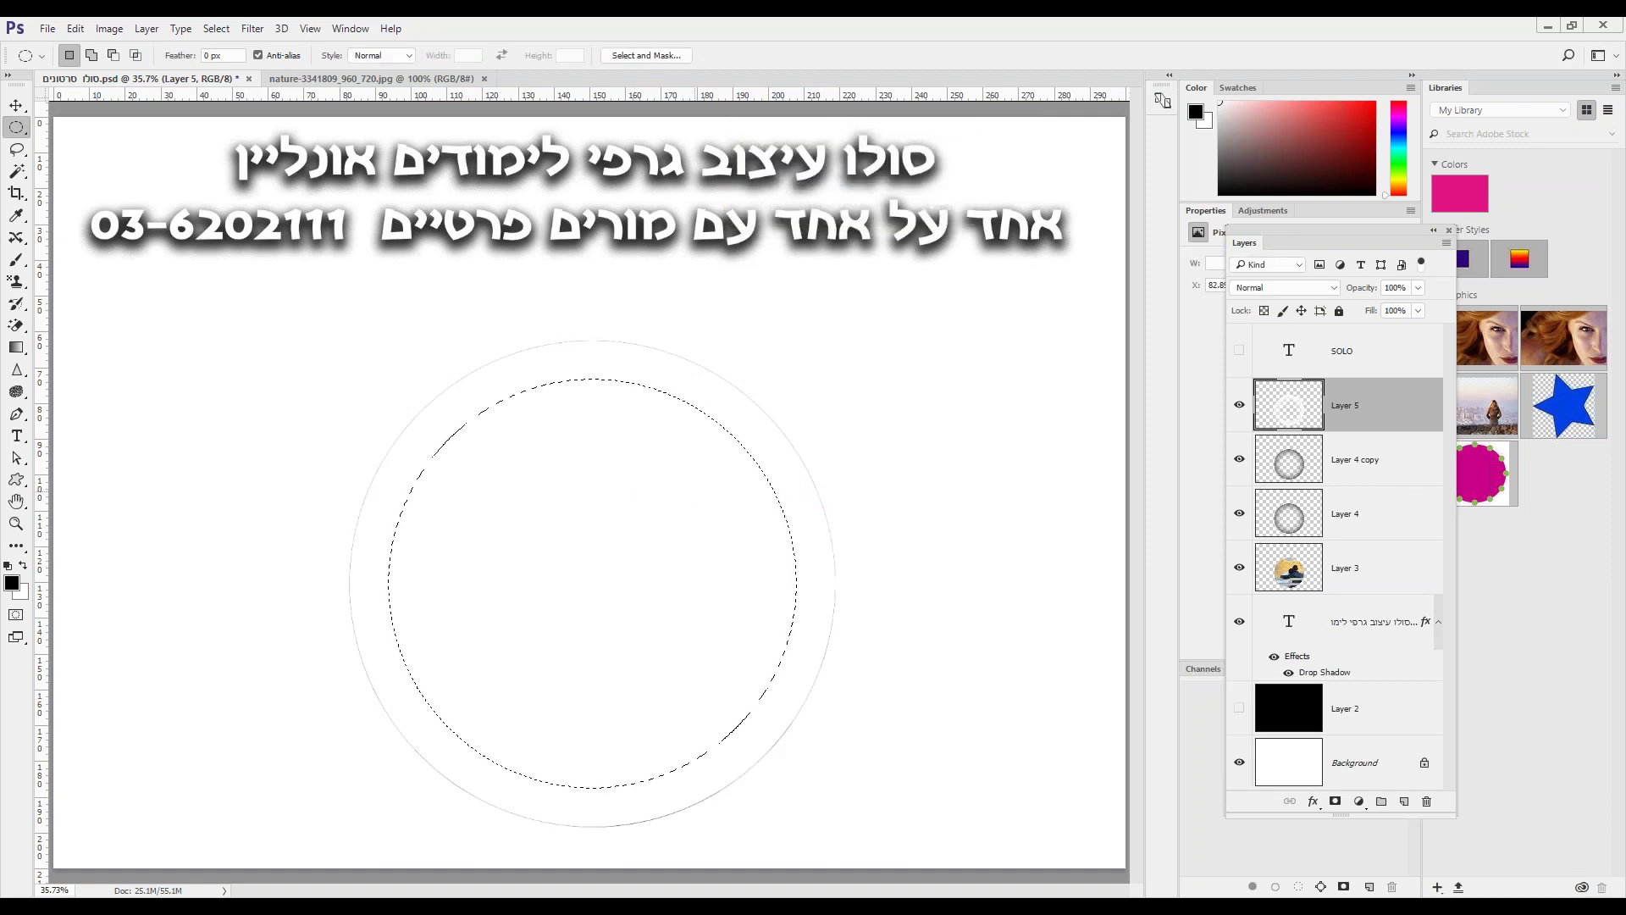
key(ctrl+d)
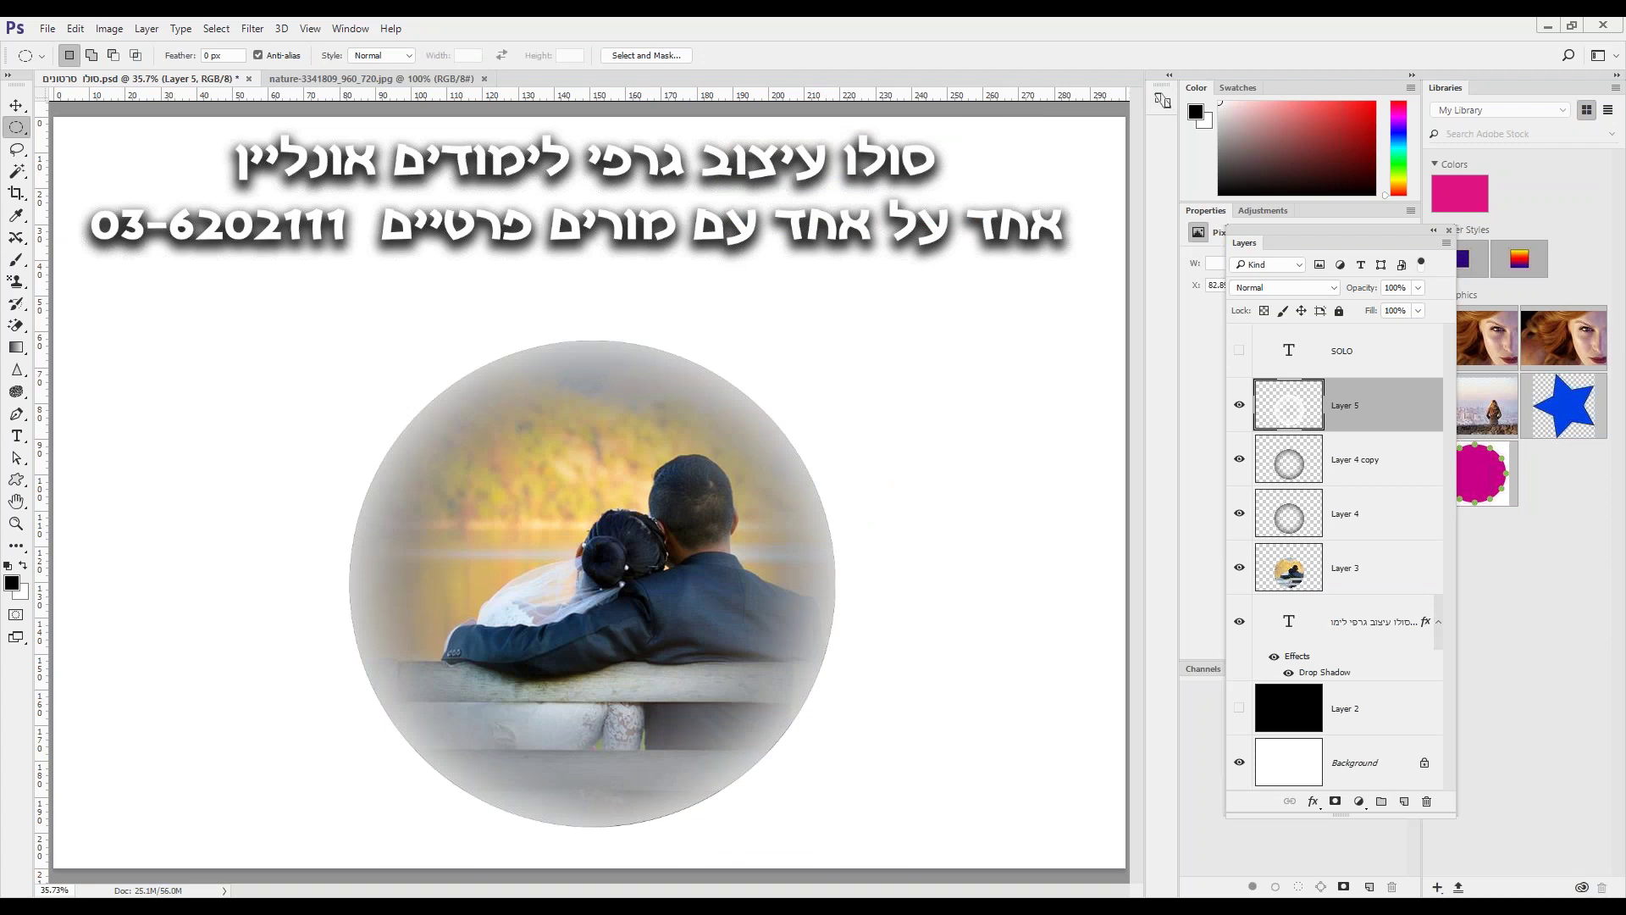
Move Layer 5 between the two vignette layers with its opacity set to 48%, and hide it to compare the picture without it.
drag(1342, 412, 1342, 484)
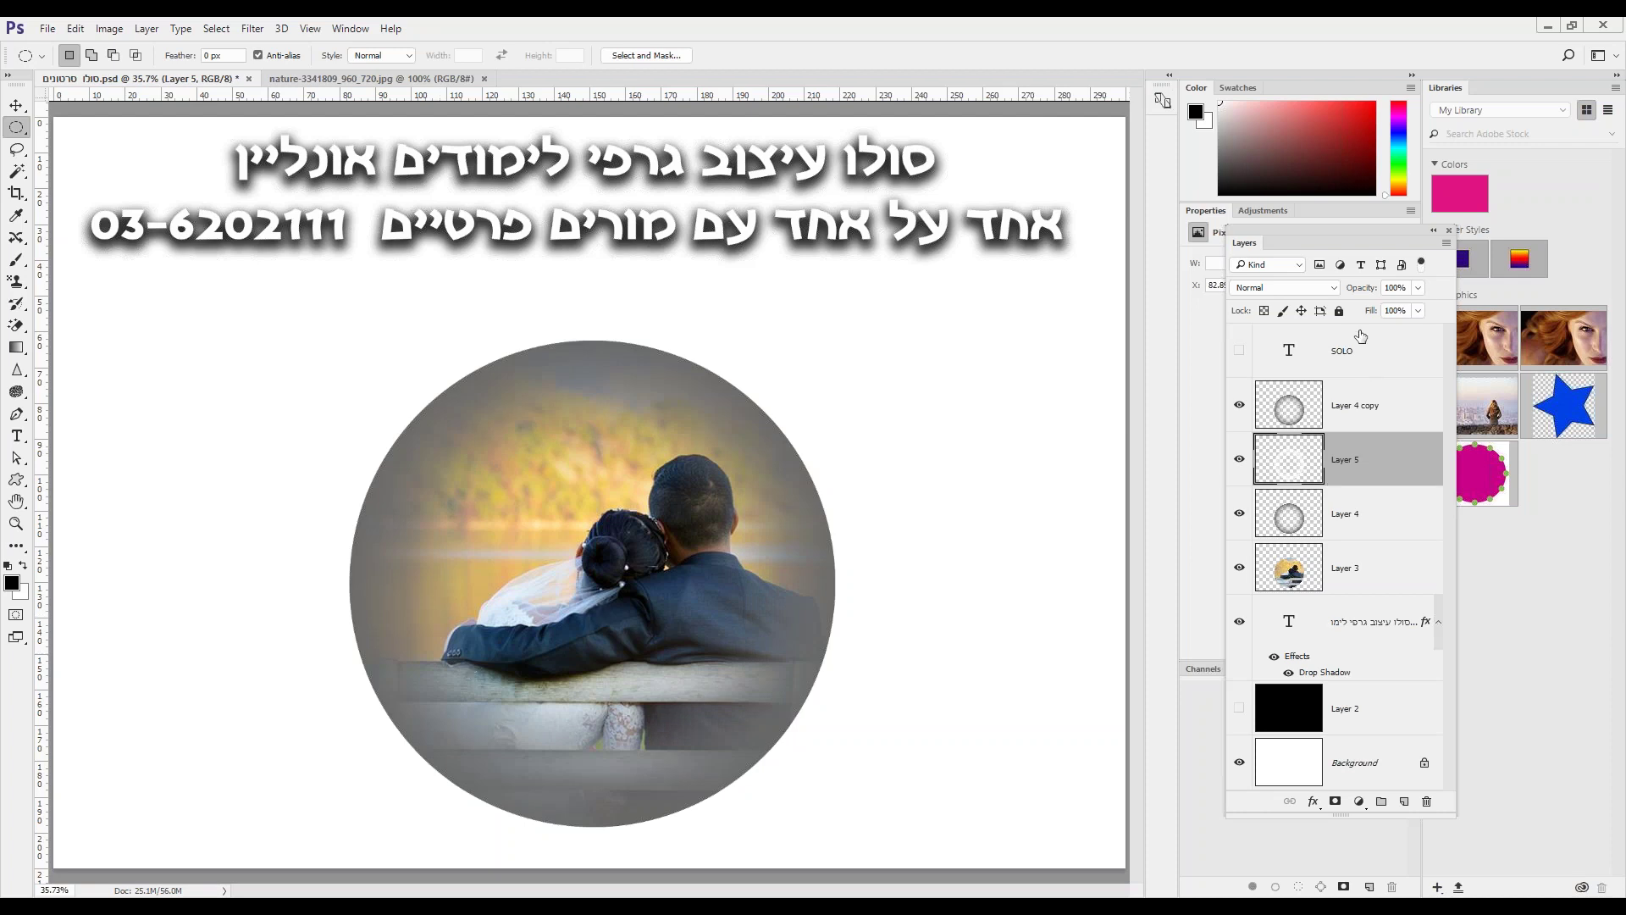
click(1417, 288)
drag(1396, 311, 1378, 317)
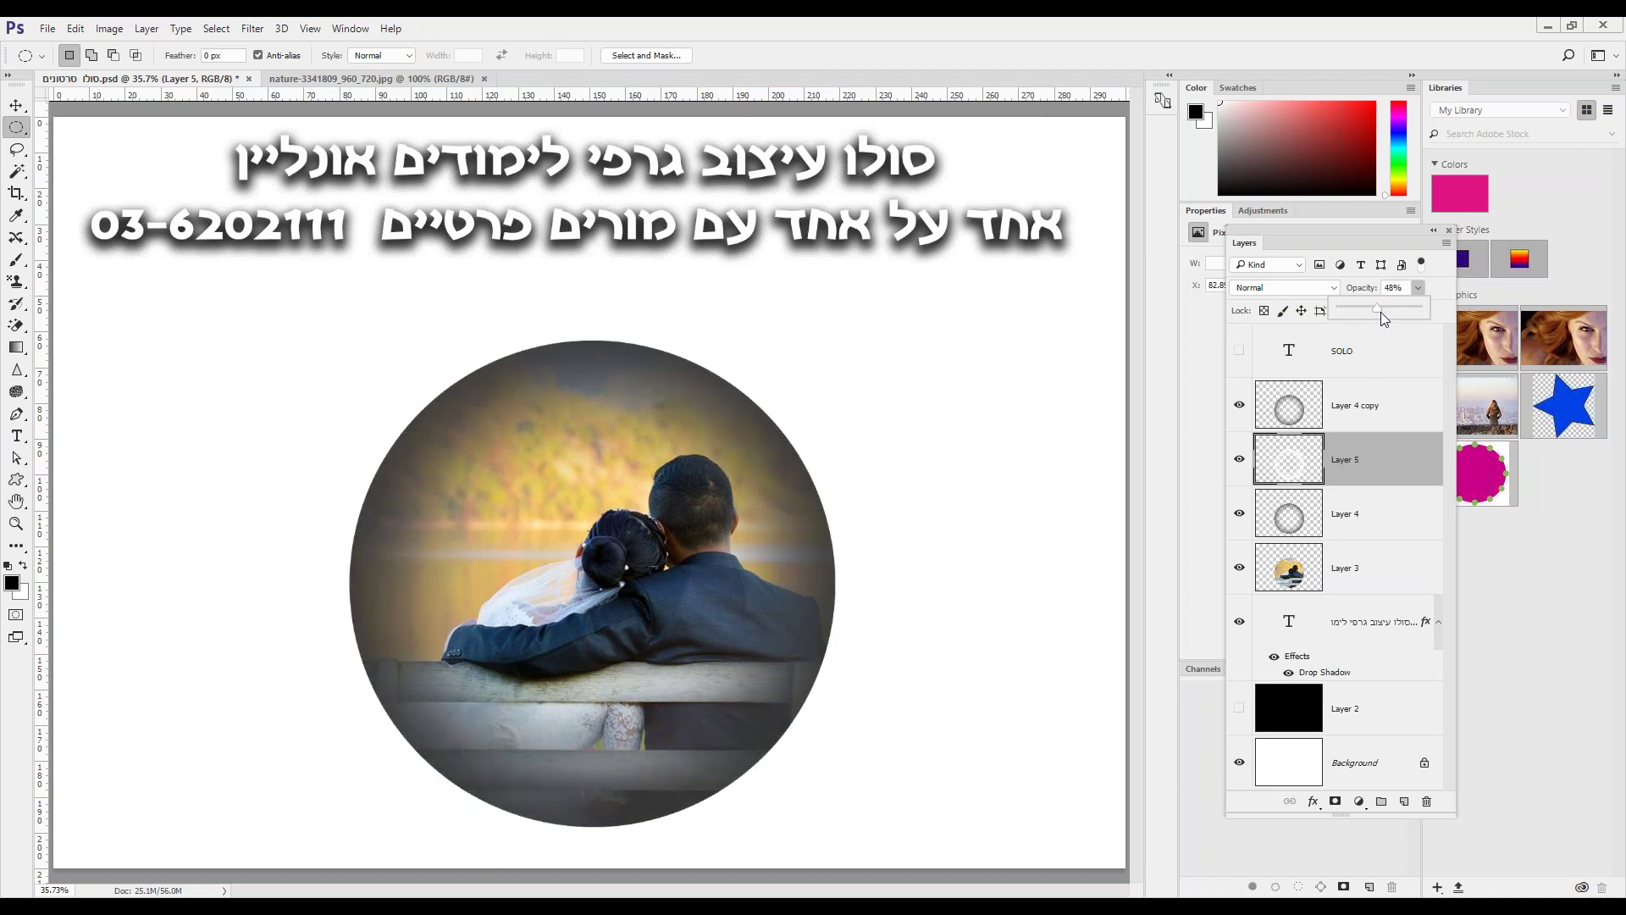
click(1239, 458)
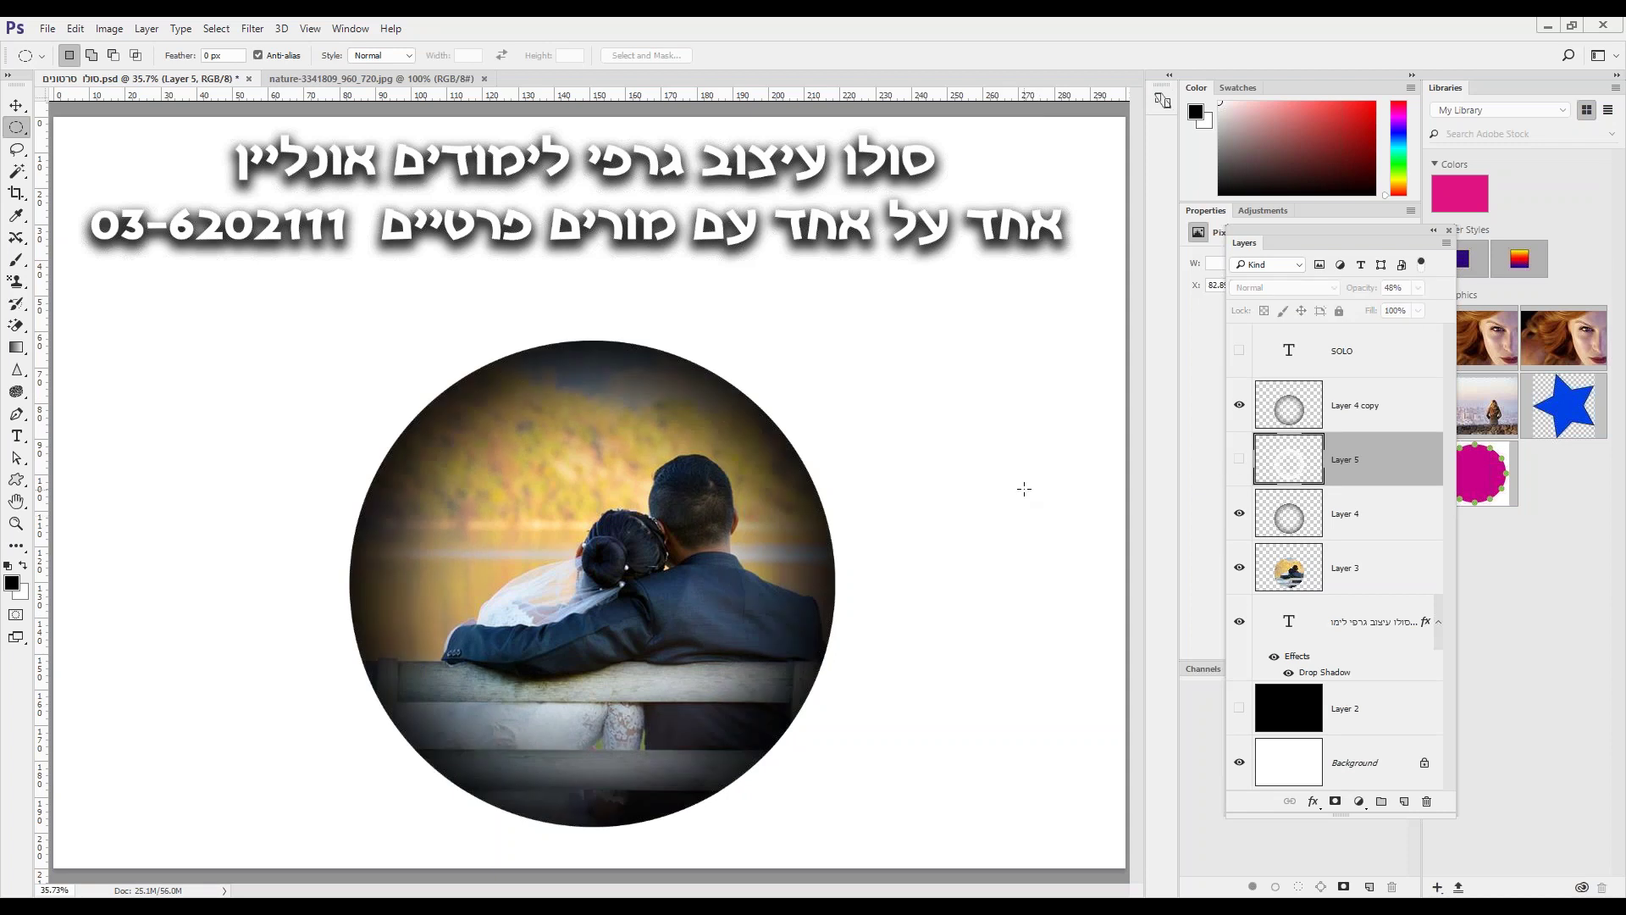